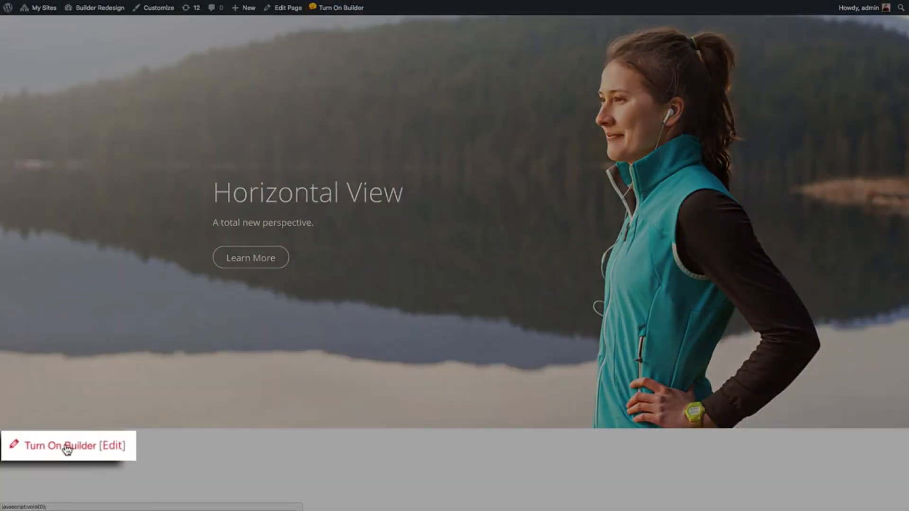
# - Turn on the page builder for this page
pyautogui.click(66, 448)
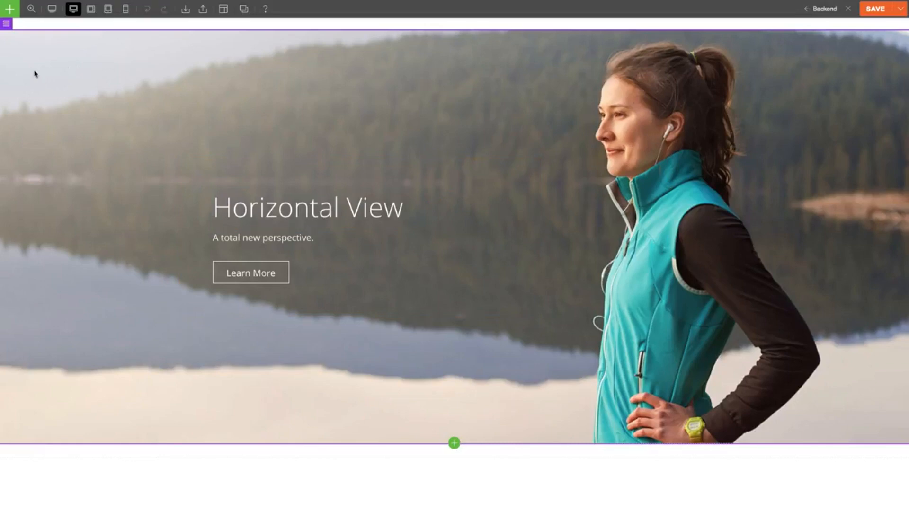
pyautogui.moveTo(6, 24)
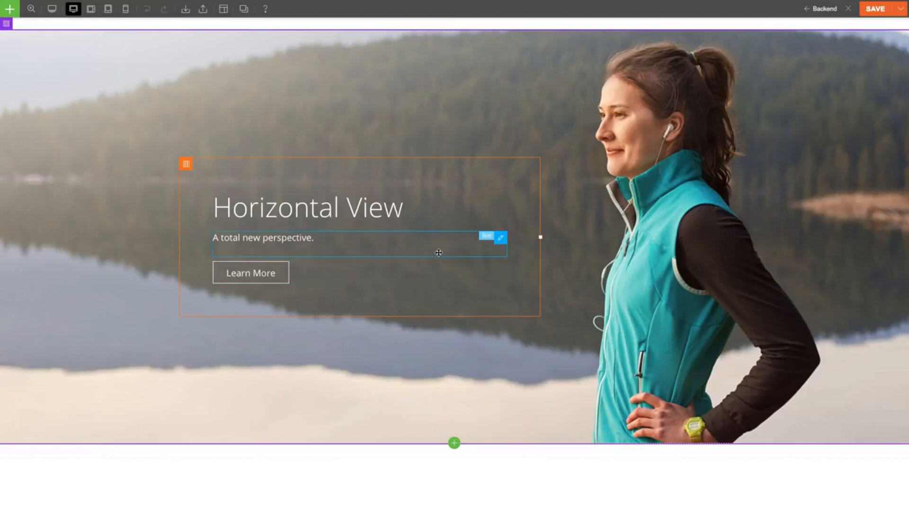
# - Open the "Horizontal View" text module for editing and look through its styling options
pyautogui.doubleClick(436, 217)
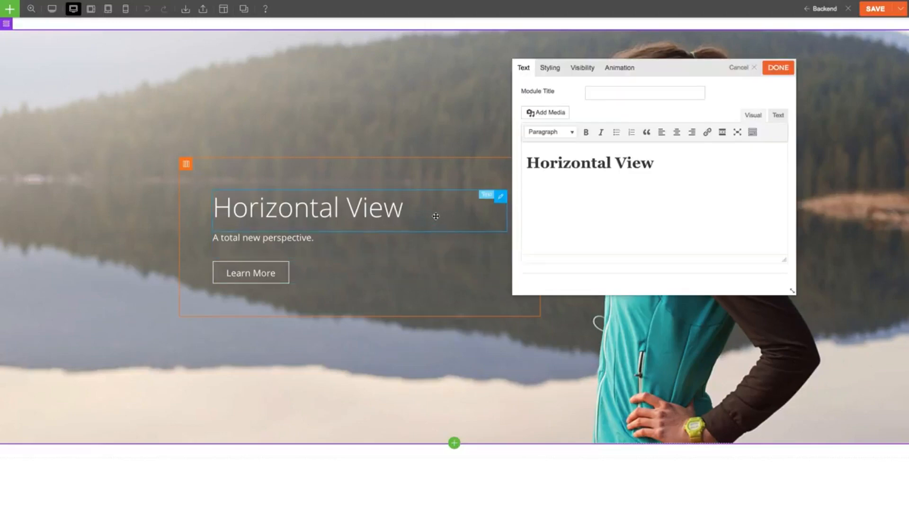
pyautogui.click(556, 74)
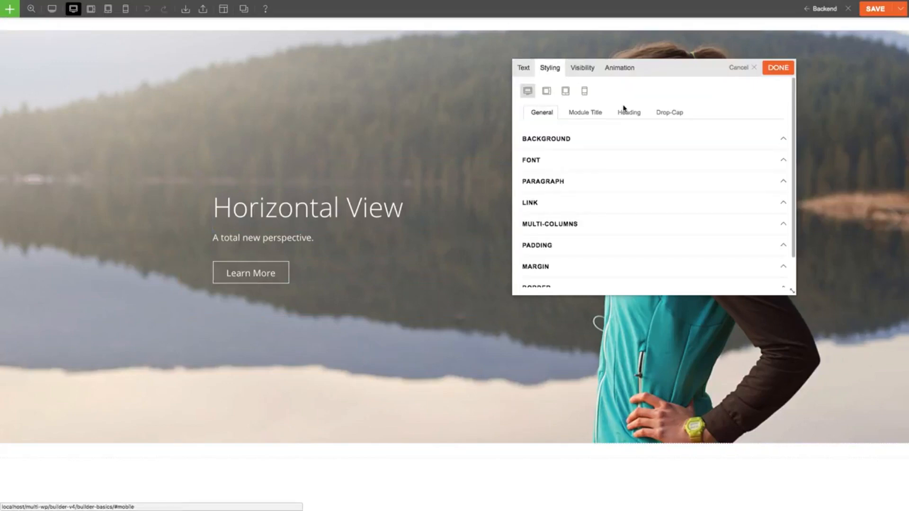
pyautogui.scroll(-2, 658, 210)
pyautogui.click(656, 205)
pyautogui.moveTo(602, 225); pyautogui.dragTo(599, 212)
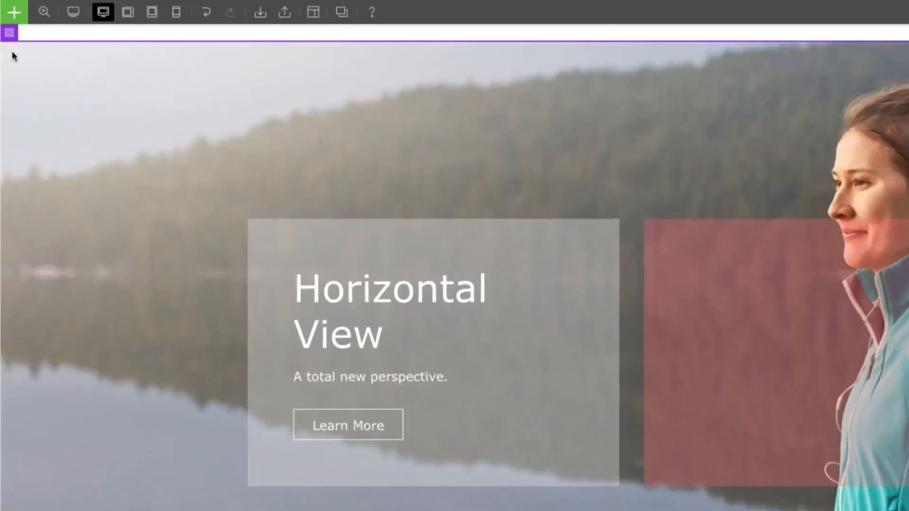
# - Open the styling options of the hero row and look over its Background section
pyautogui.click(10, 33)
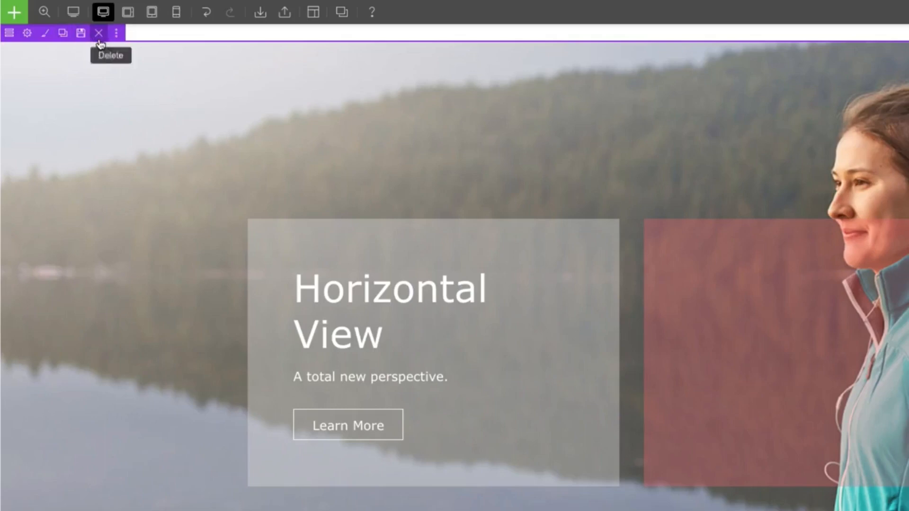
pyautogui.moveTo(118, 40)
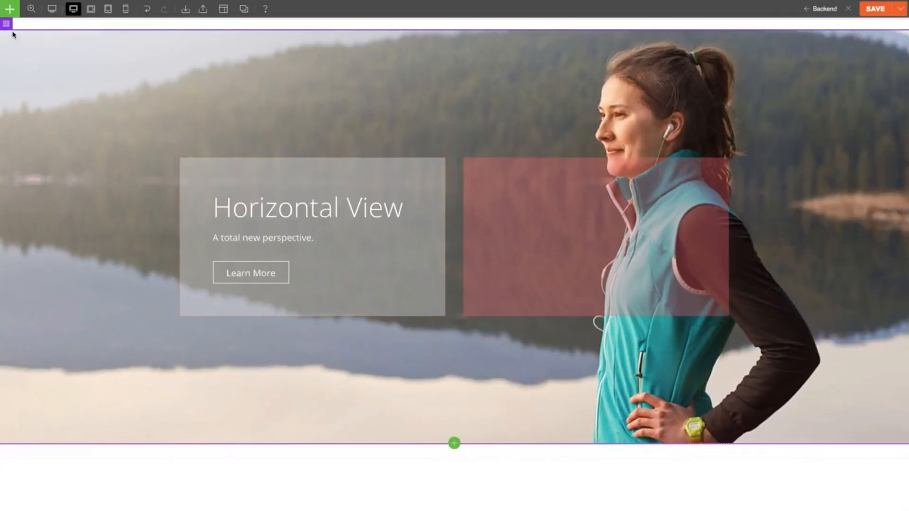
pyautogui.click(27, 30)
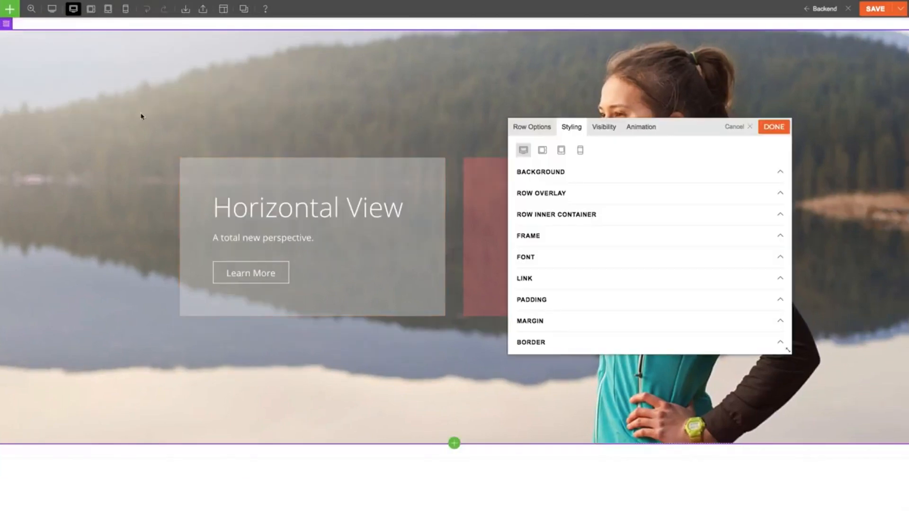
pyautogui.scroll(-2, 604, 209)
pyautogui.scroll(2, 605, 208)
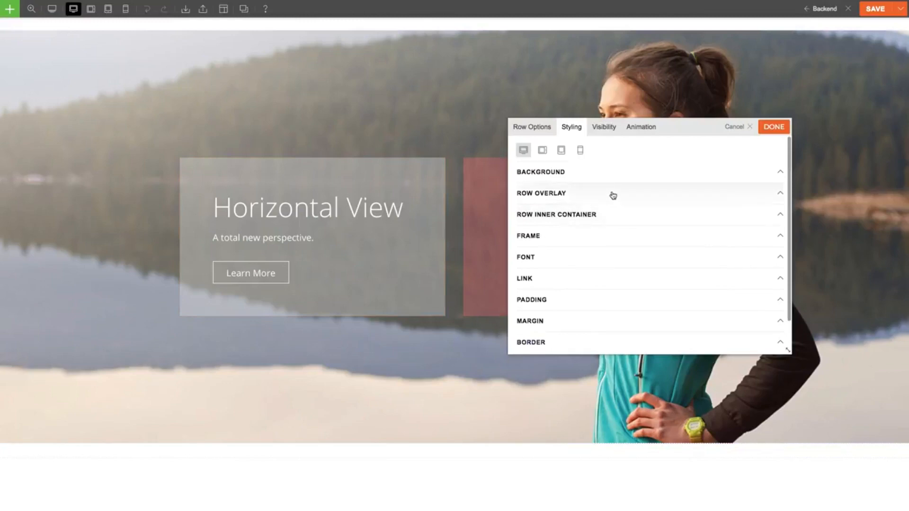
pyautogui.click(626, 177)
pyautogui.click(625, 177)
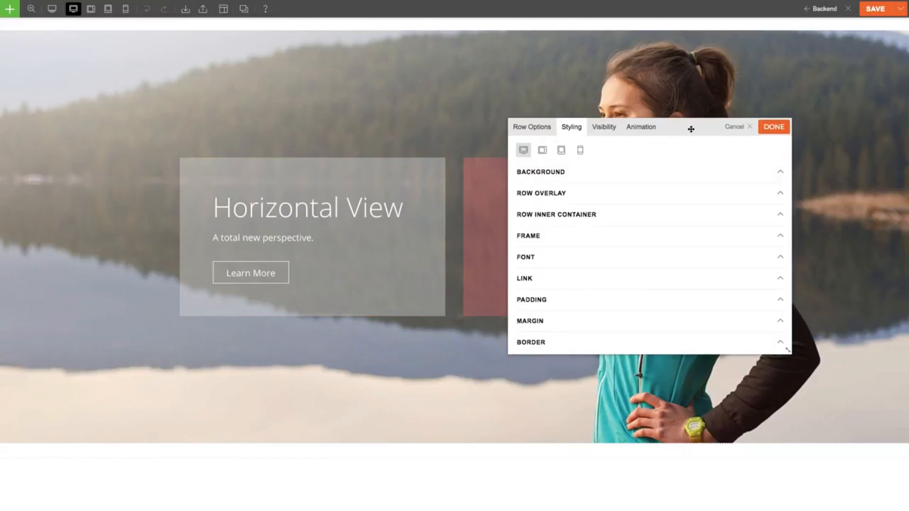
# - Dock the row styling panel beside the page and return it to a floating window
pyautogui.moveTo(691, 129); pyautogui.dragTo(860, 140)
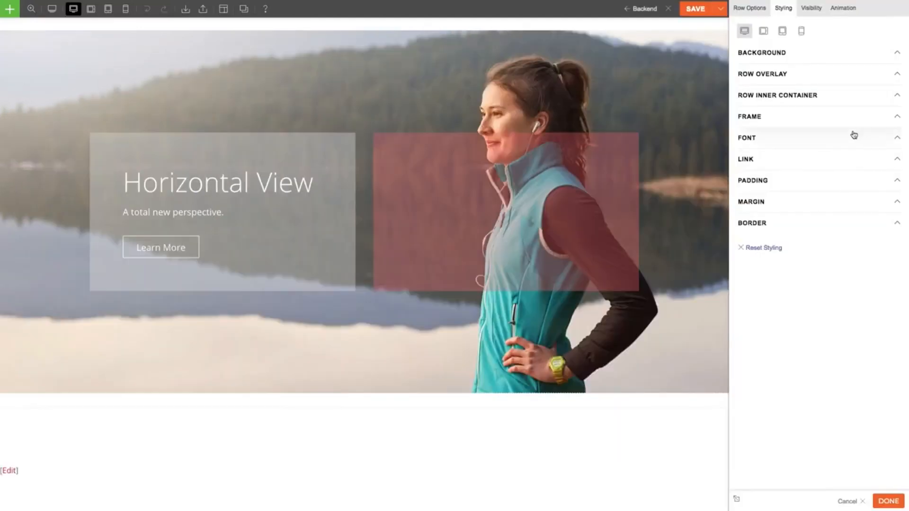
pyautogui.click(736, 499)
pyautogui.moveTo(544, 14); pyautogui.dragTo(679, 136)
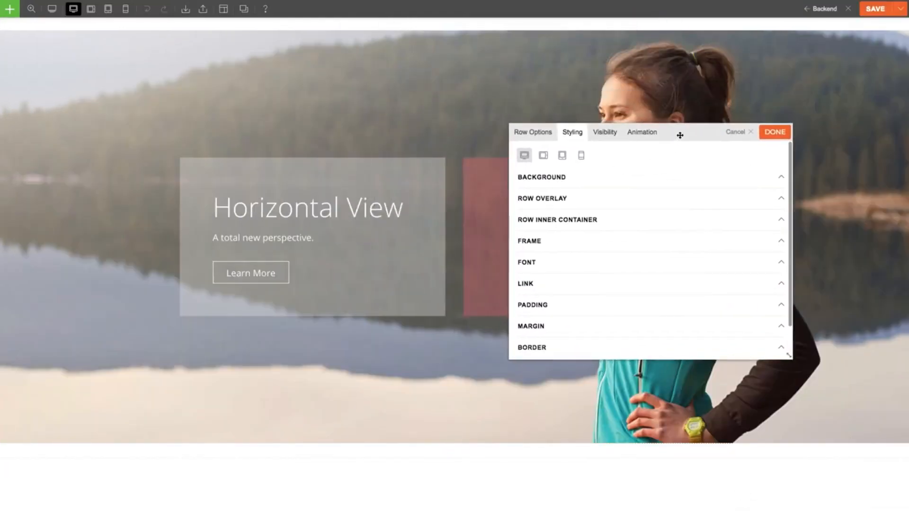
# - Try the Slider, Video and Gradient background types on the row and restore the Image type
pyautogui.click(684, 179)
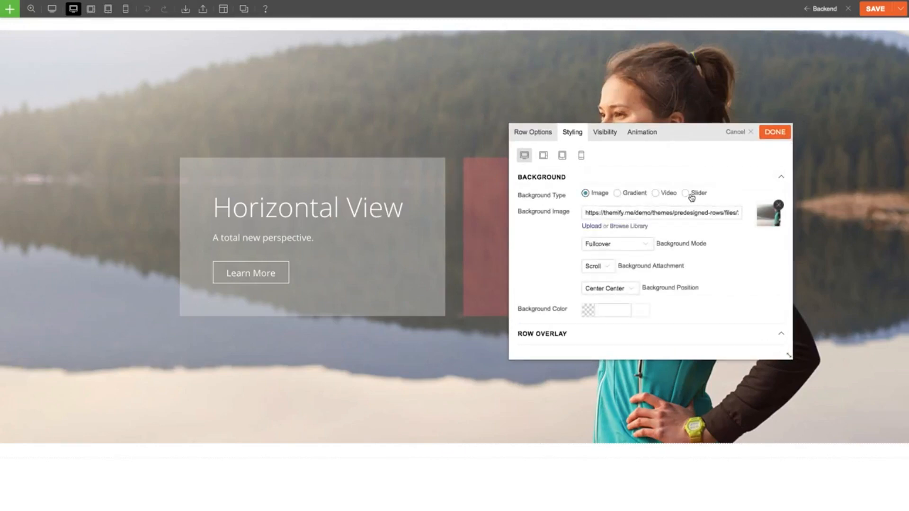
pyautogui.click(698, 198)
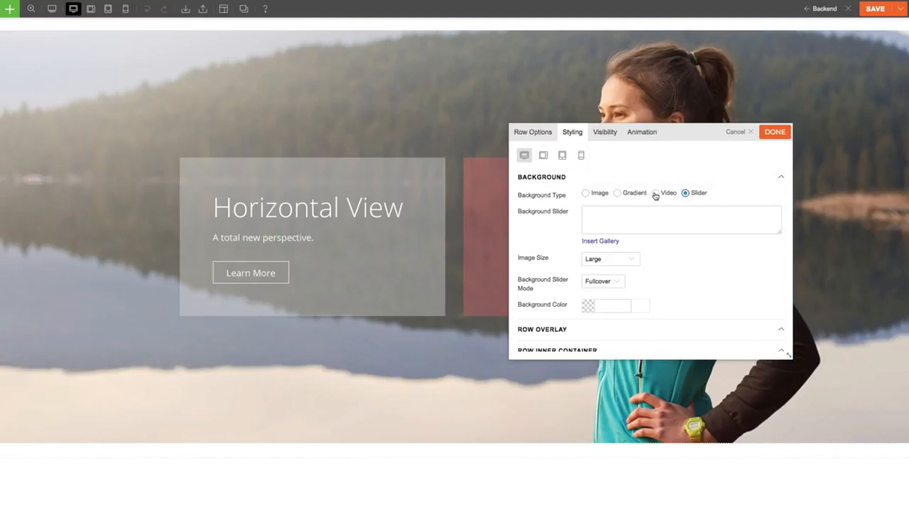
pyautogui.click(654, 195)
pyautogui.click(638, 195)
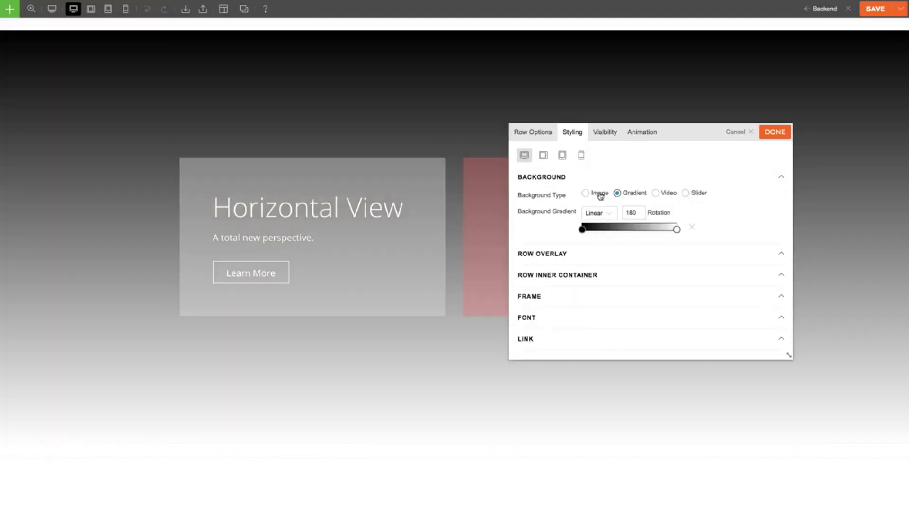
pyautogui.click(600, 196)
pyautogui.click(583, 178)
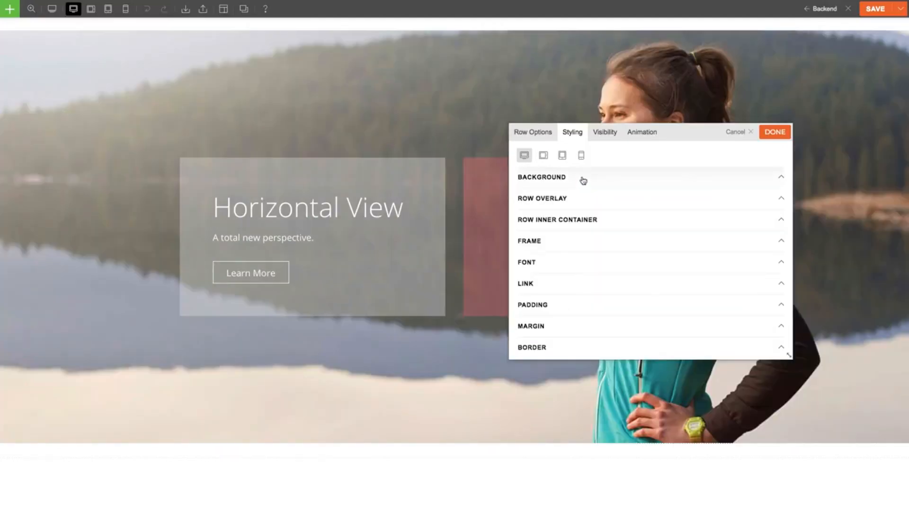
# - Set the row's font family to Verdana, Geneva, sans-serif
pyautogui.click(571, 264)
pyautogui.click(675, 277)
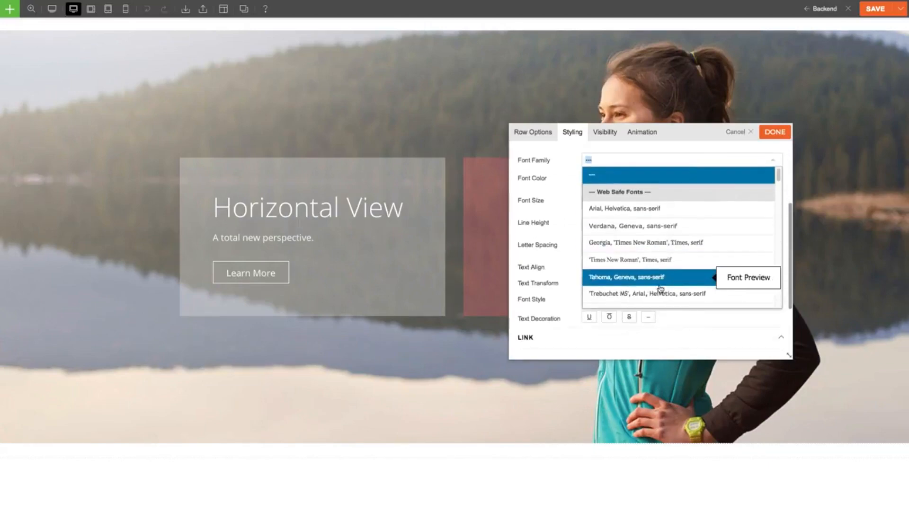
pyautogui.click(630, 233)
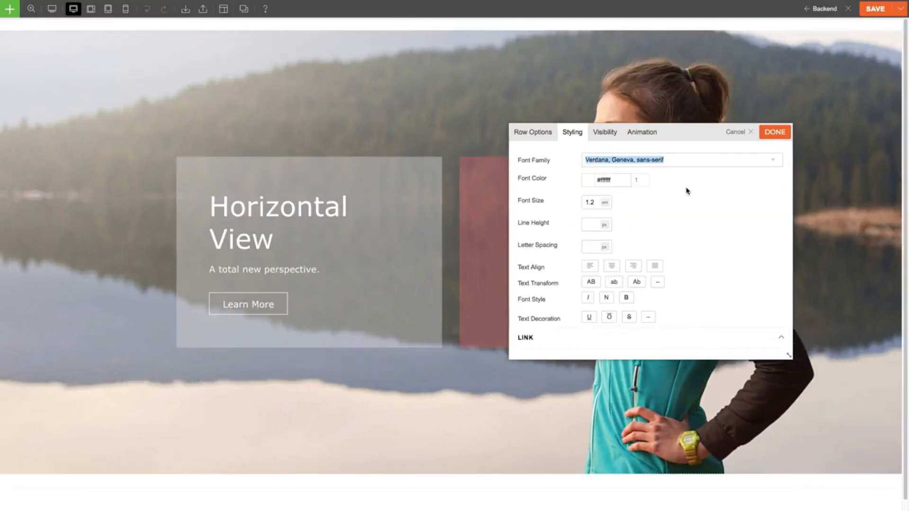
pyautogui.scroll(2, 687, 239)
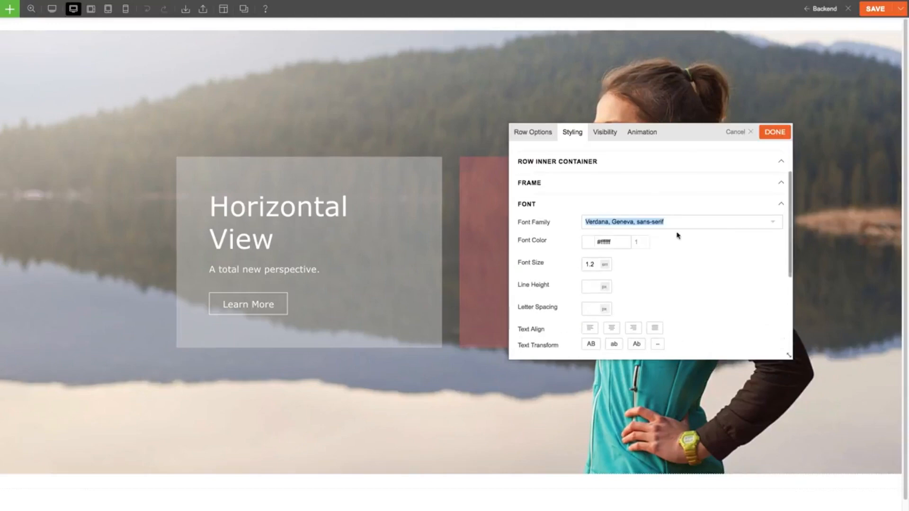
pyautogui.click(641, 203)
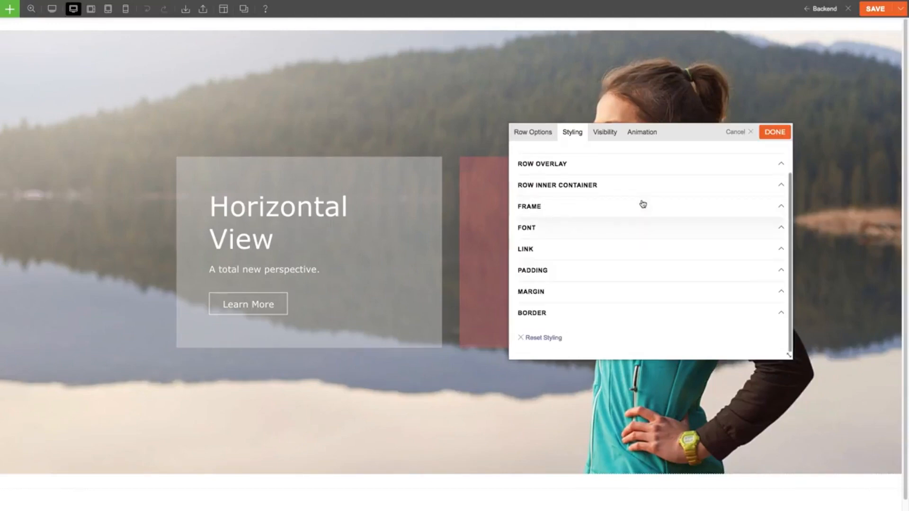
# - Look over the row's visibility and animation options and apply the row changes
pyautogui.click(602, 140)
pyautogui.click(652, 143)
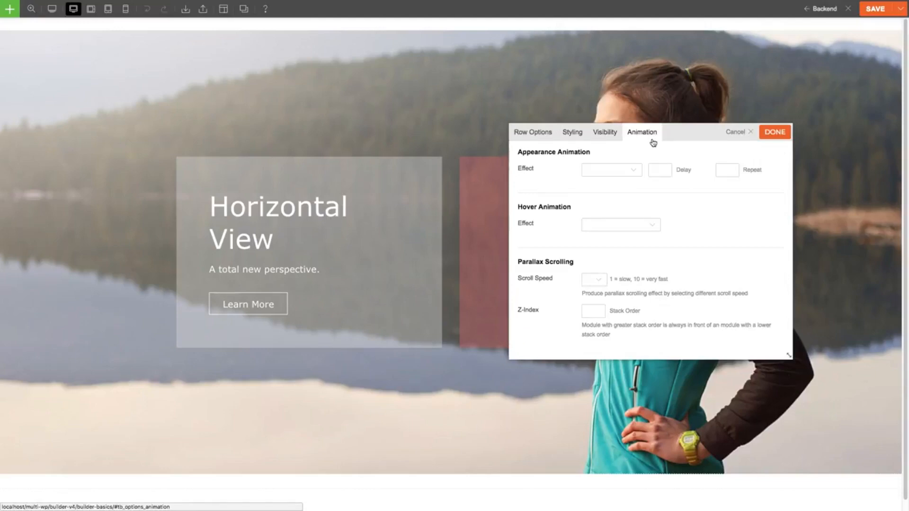
pyautogui.click(782, 132)
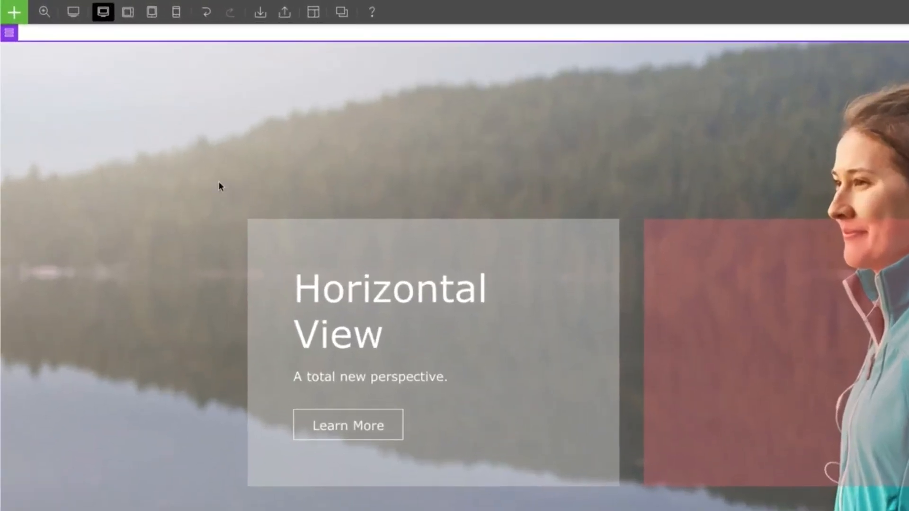
# - Preview the row at tablet landscape and mobile sizes and return to the desktop view
pyautogui.moveTo(15, 36)
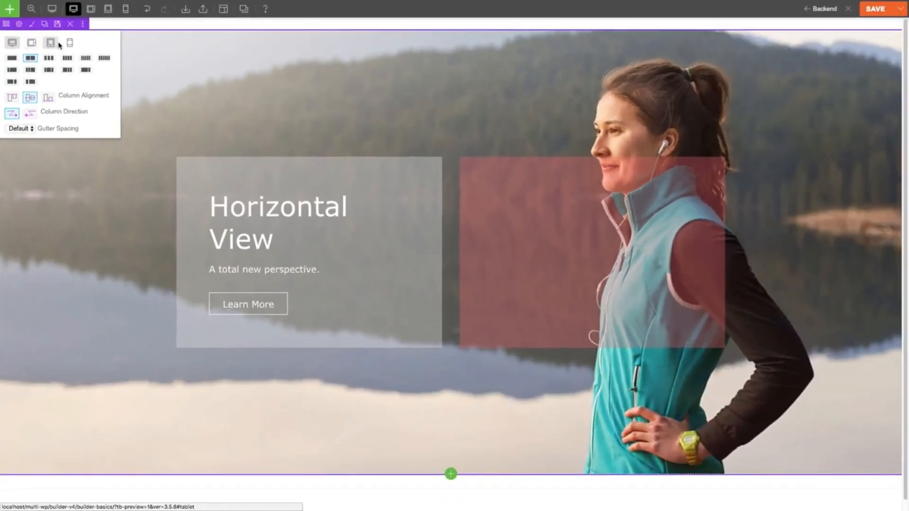
pyautogui.click(30, 45)
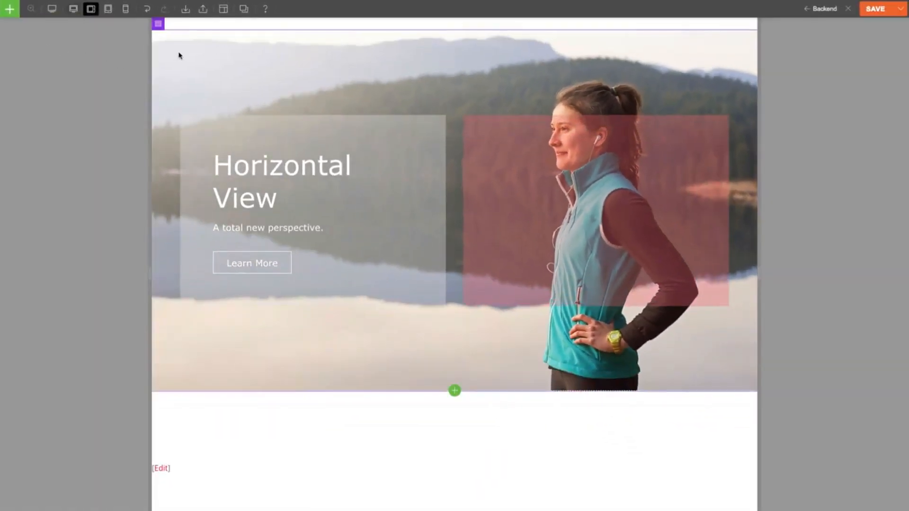
pyautogui.moveTo(160, 26)
pyautogui.click(221, 44)
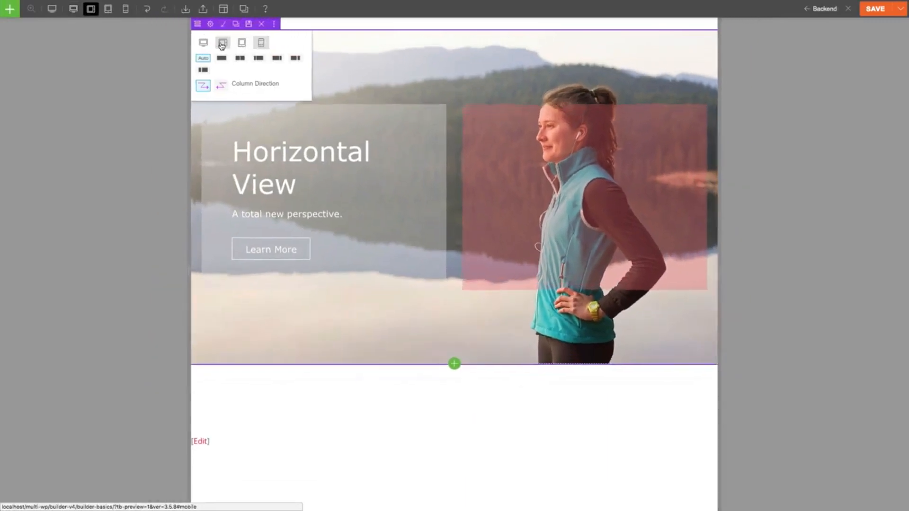
pyautogui.moveTo(300, 24)
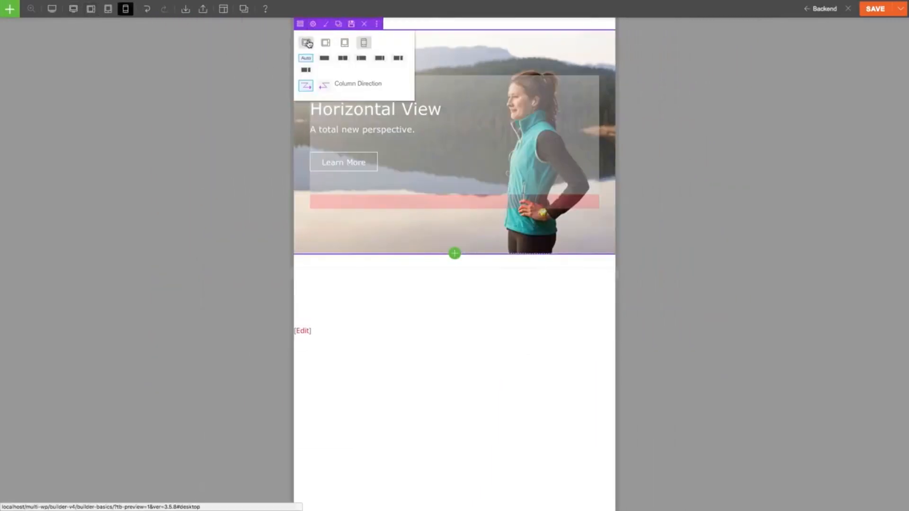
pyautogui.click(308, 44)
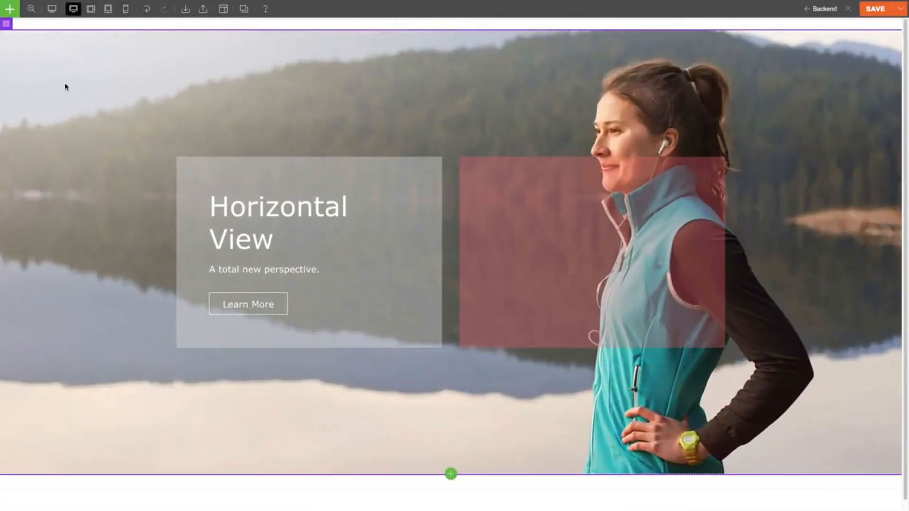
# - Try three-column and four-column grids on the row and restore two equal columns
pyautogui.moveTo(7, 25)
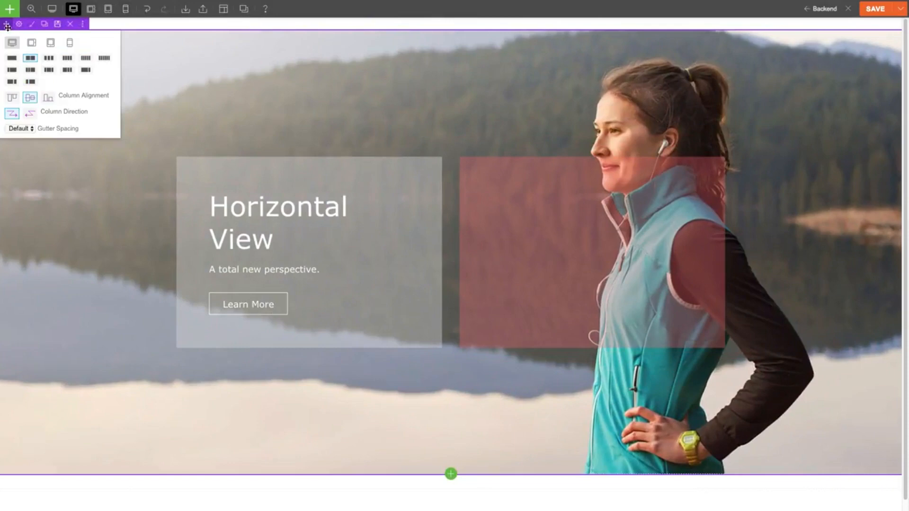
pyautogui.click(49, 59)
pyautogui.click(67, 58)
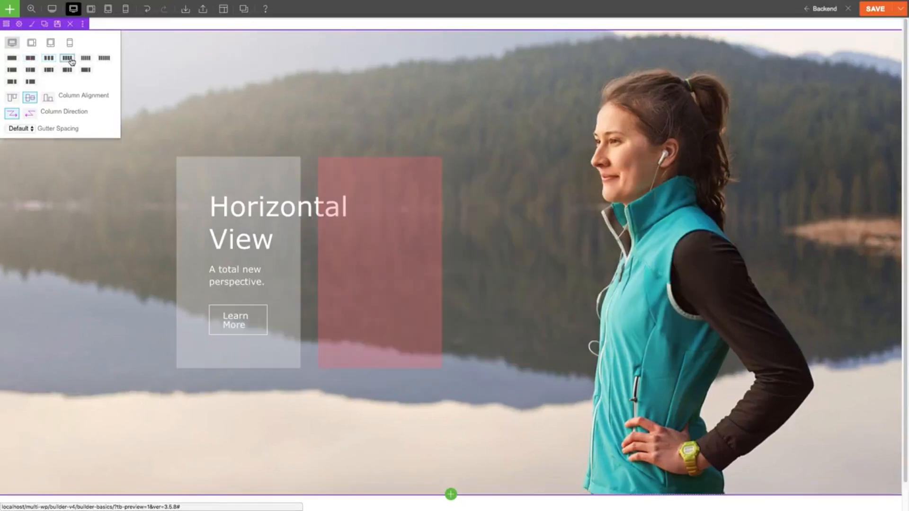
pyautogui.click(50, 62)
pyautogui.click(29, 59)
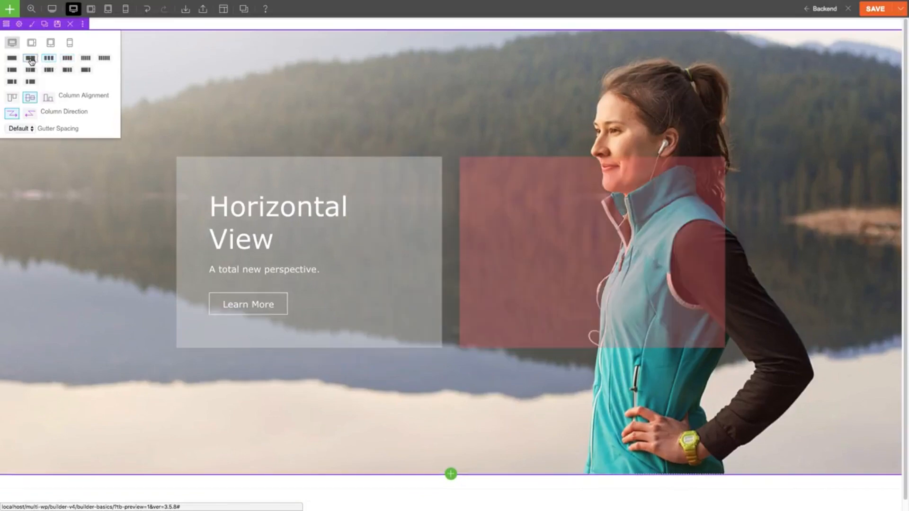
# - Try the top and bottom column alignments and the reversed column direction, restoring the original direction
pyautogui.click(18, 100)
pyautogui.click(47, 98)
pyautogui.click(30, 114)
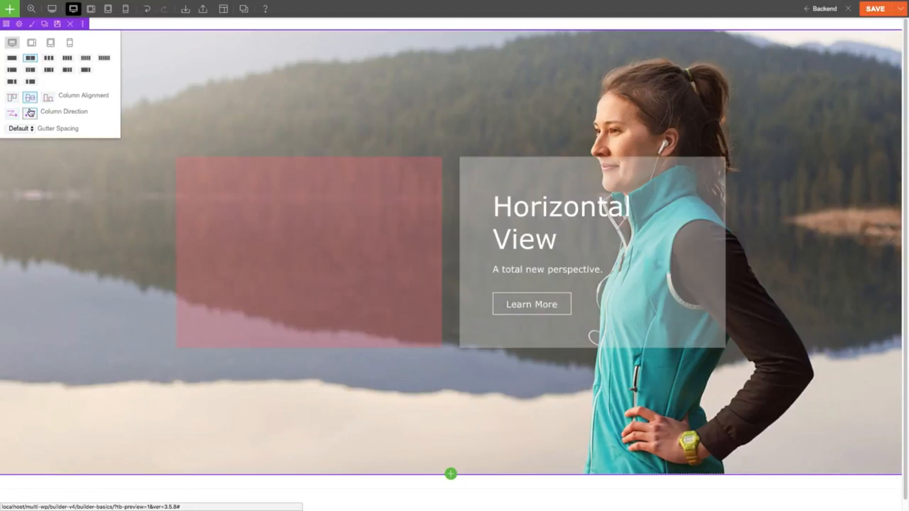
pyautogui.click(13, 115)
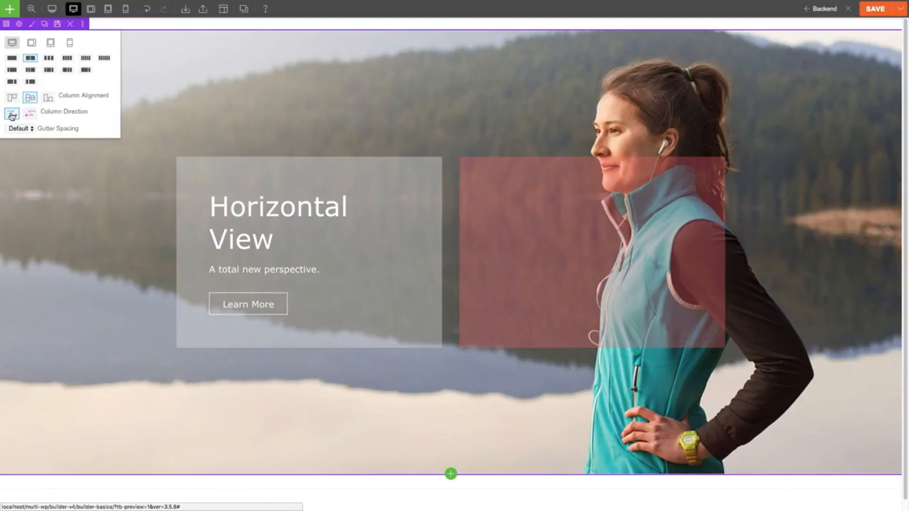
# - Try the Narrow and None gutter spacings on the two-column hero row
pyautogui.click(34, 130)
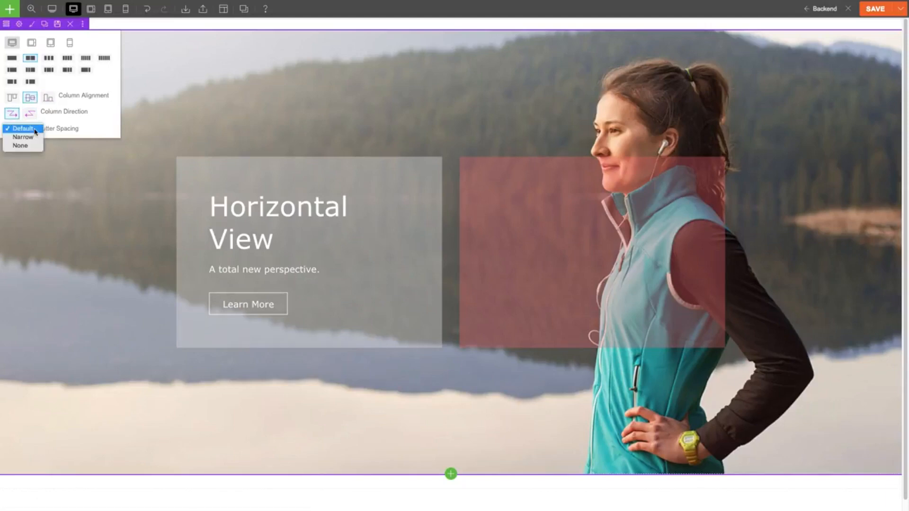
pyautogui.click(30, 137)
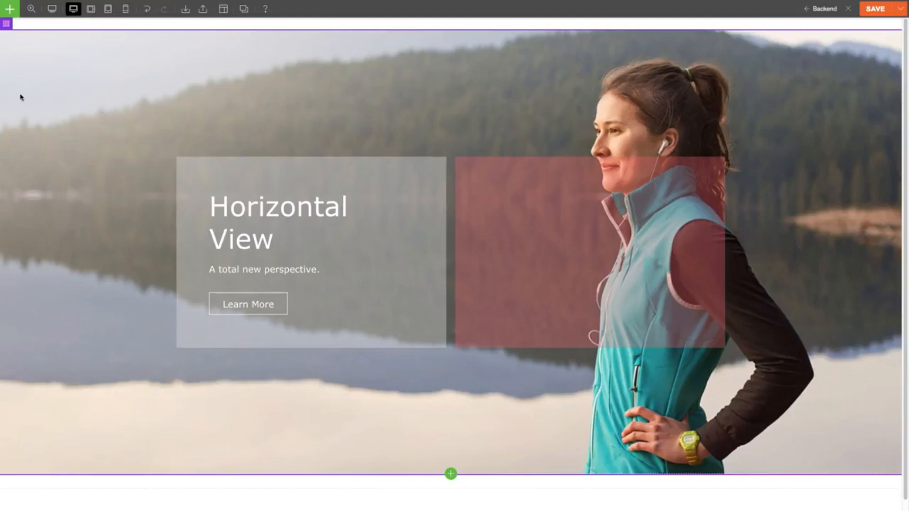
pyautogui.click(6, 24)
pyautogui.click(28, 129)
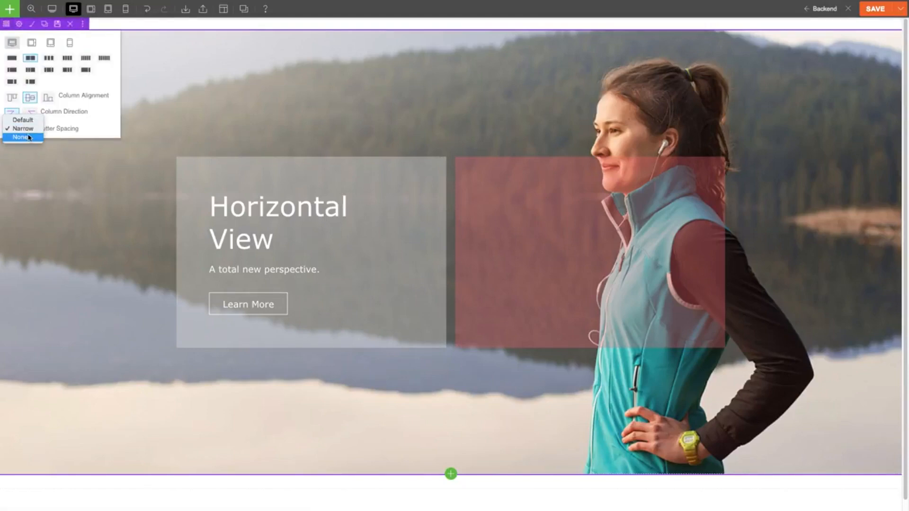
pyautogui.click(29, 138)
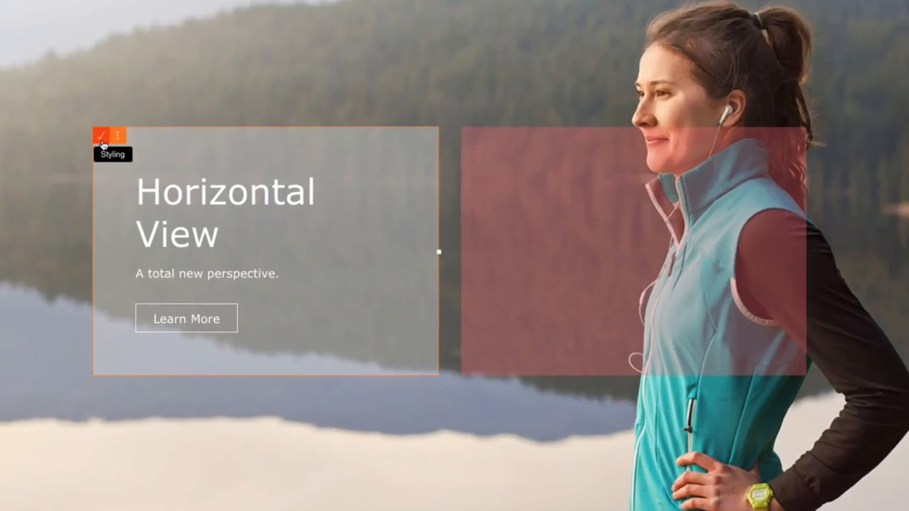
# - Look over the first column's export and import options and the background settings in its styling
pyautogui.click(118, 141)
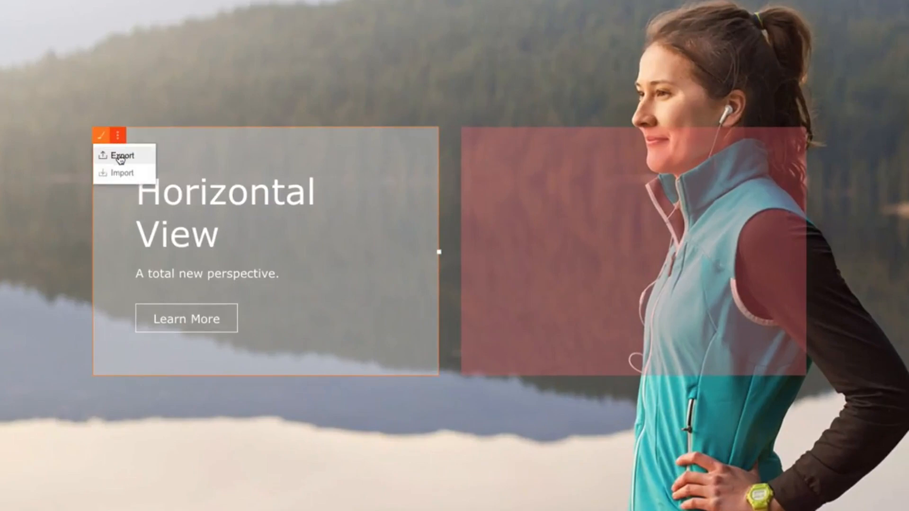
pyautogui.click(103, 137)
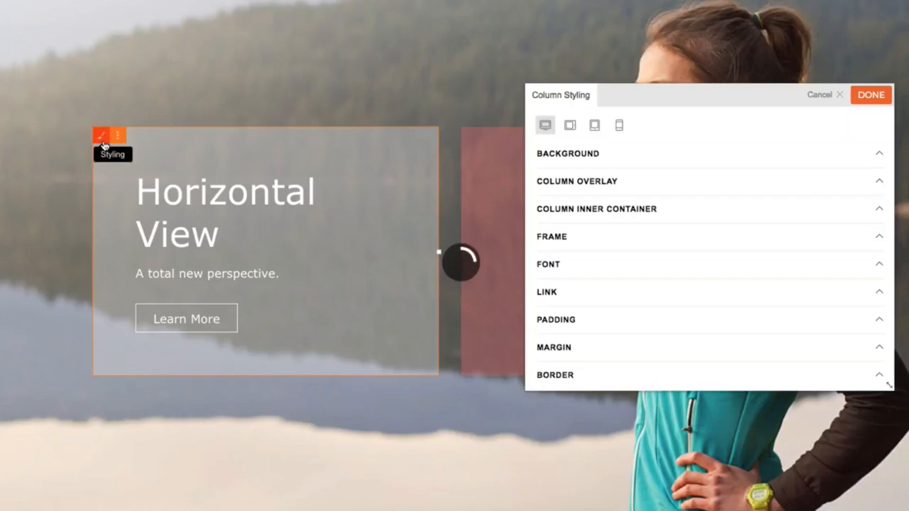
pyautogui.click(646, 158)
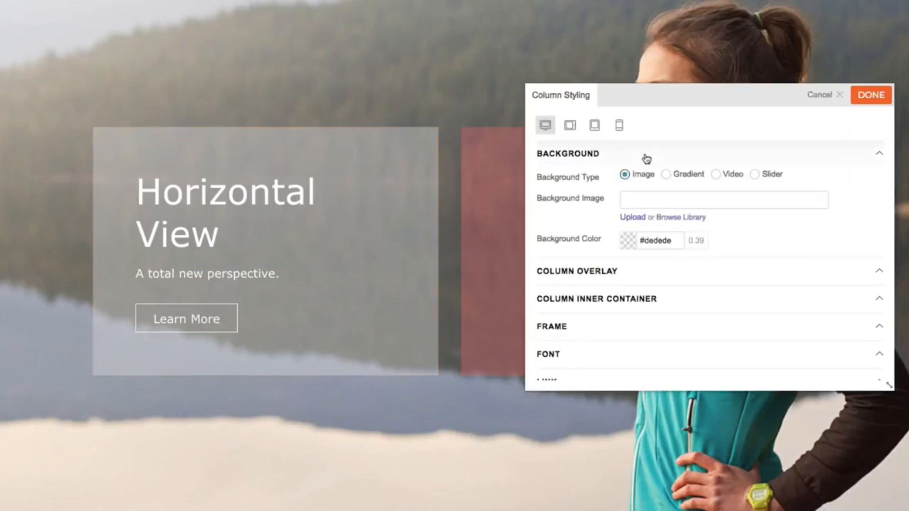
pyautogui.click(643, 156)
# - Set the first column's font family to Alfa Slab One
pyautogui.scroll(-3, 642, 277)
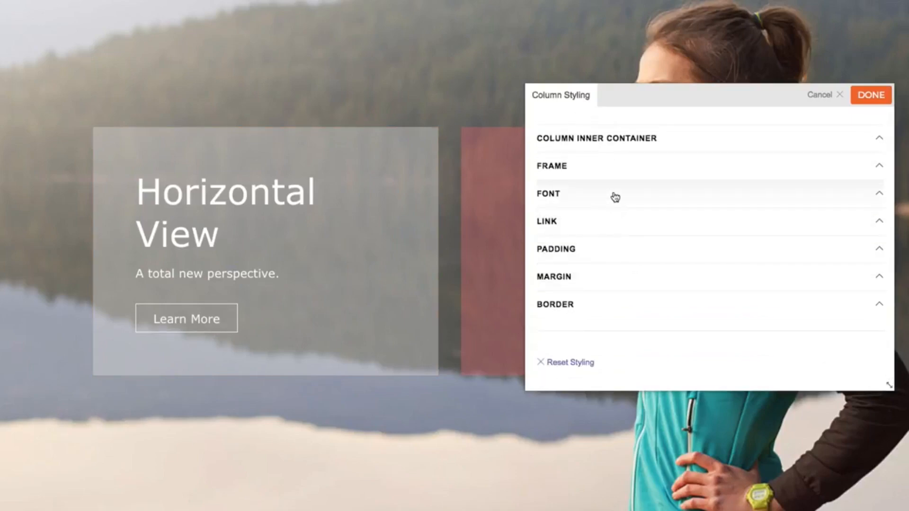
pyautogui.click(615, 195)
pyautogui.click(640, 226)
pyautogui.scroll(-8, 659, 279)
pyautogui.click(659, 273)
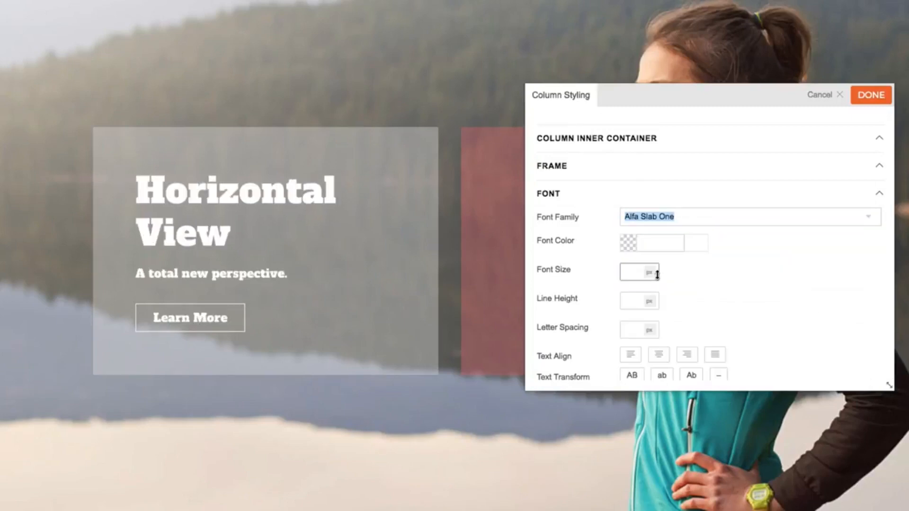
# - Set the first column's font color to #f07175 and narrow the column by about a fifth
pyautogui.click(629, 241)
pyautogui.moveTo(655, 270); pyautogui.dragTo(671, 261)
pyautogui.click(761, 256)
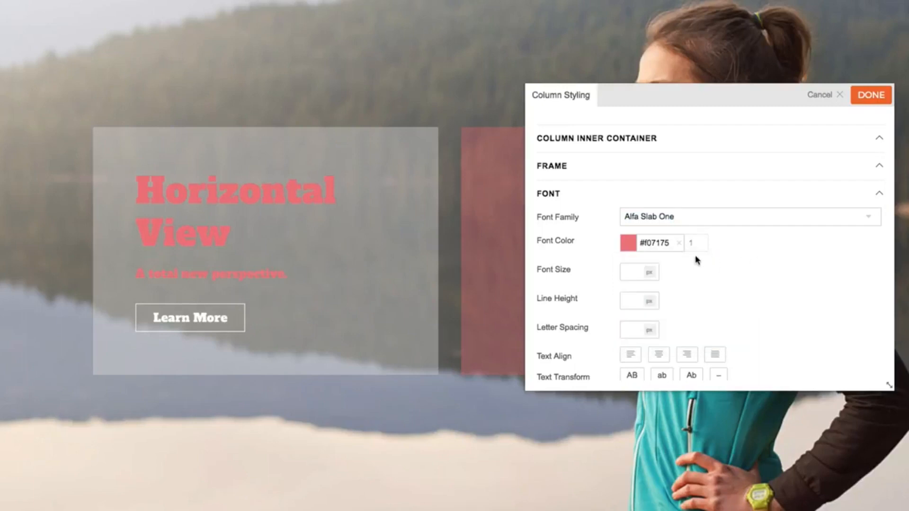
pyautogui.click(677, 194)
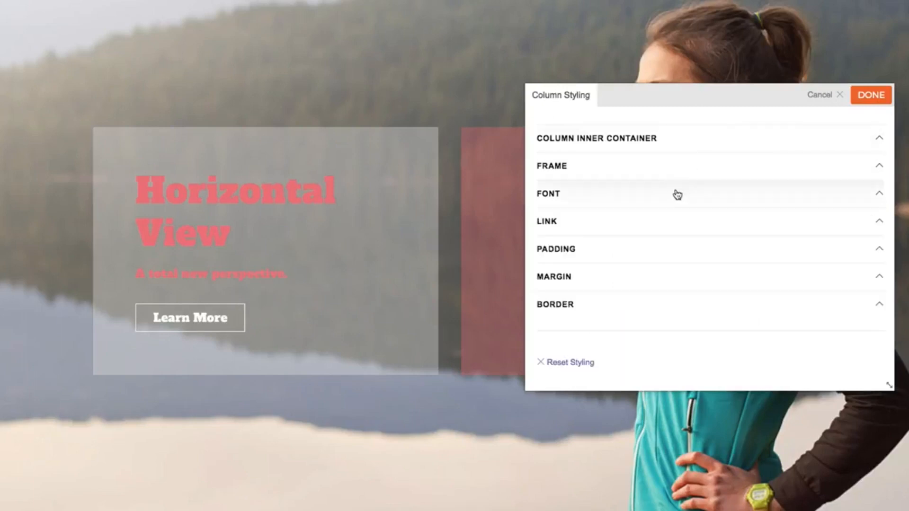
pyautogui.moveTo(438, 252); pyautogui.dragTo(367, 247)
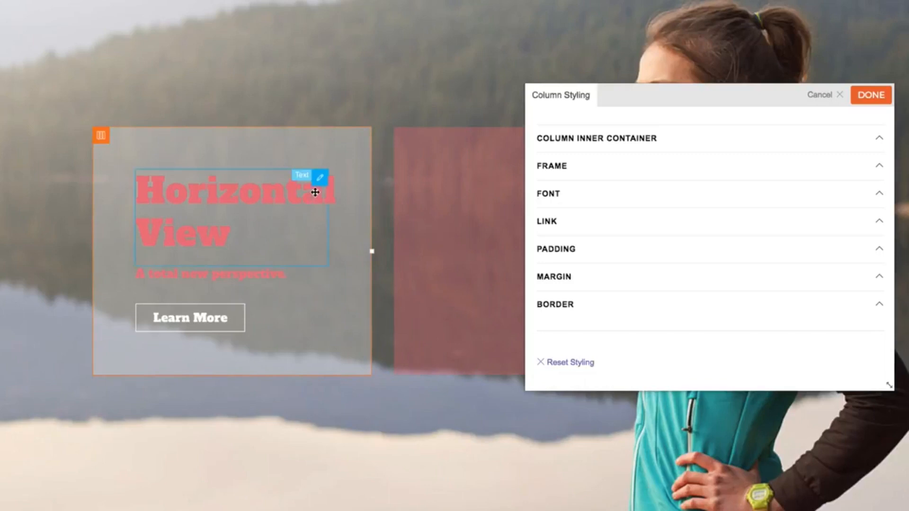
# - Replace the "Horizontal View" heading text with "This a module"
pyautogui.moveTo(320, 182)
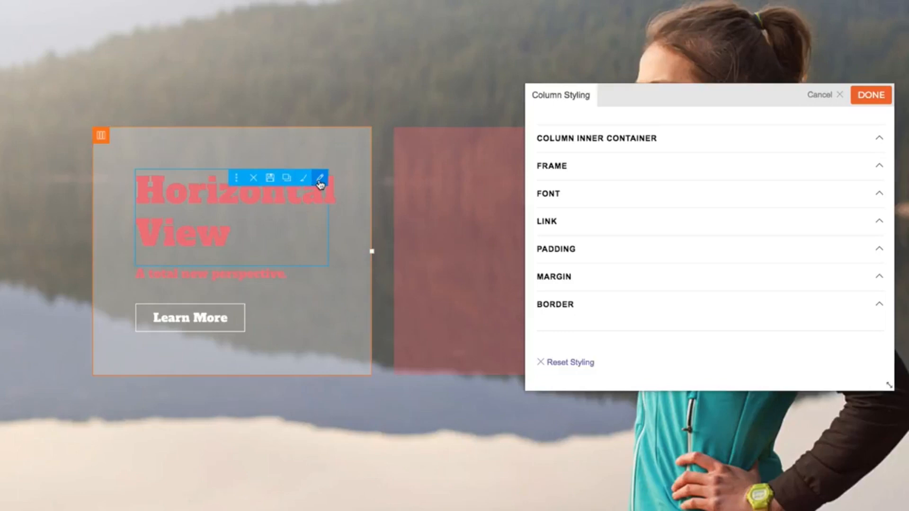
pyautogui.click(320, 180)
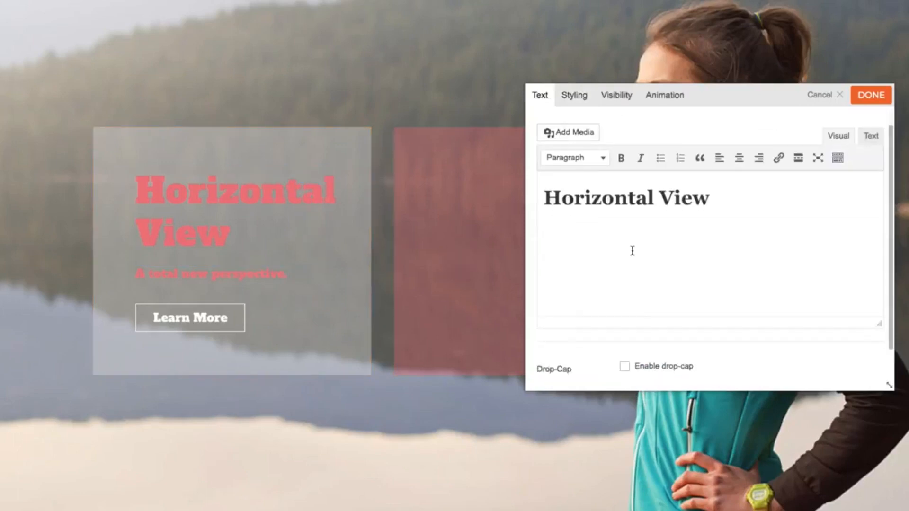
pyautogui.scroll(-2, 632, 250)
pyautogui.scroll(3, 627, 248)
pyautogui.doubleClick(577, 218)
pyautogui.tripleClick(576, 218)
pyautogui.write('This a module')
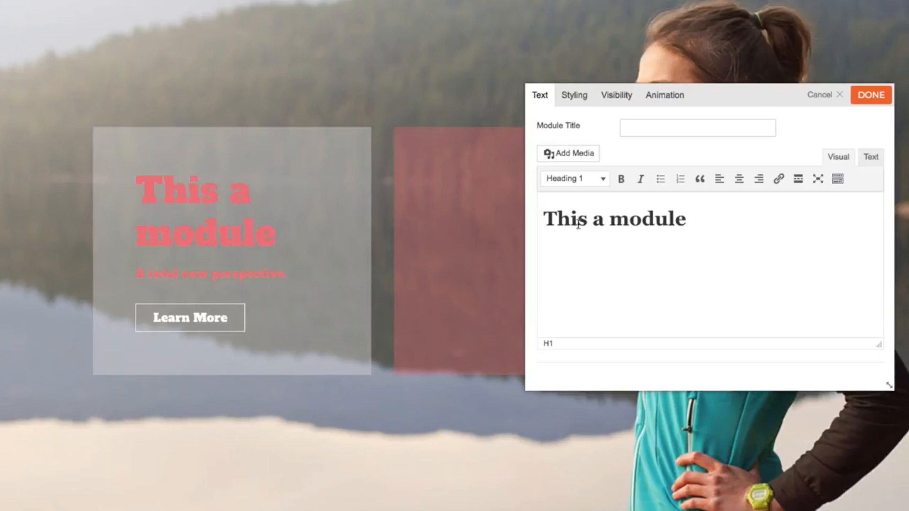
# - Replace the text below the heading with "Live preview! Wow!"
pyautogui.click(294, 283)
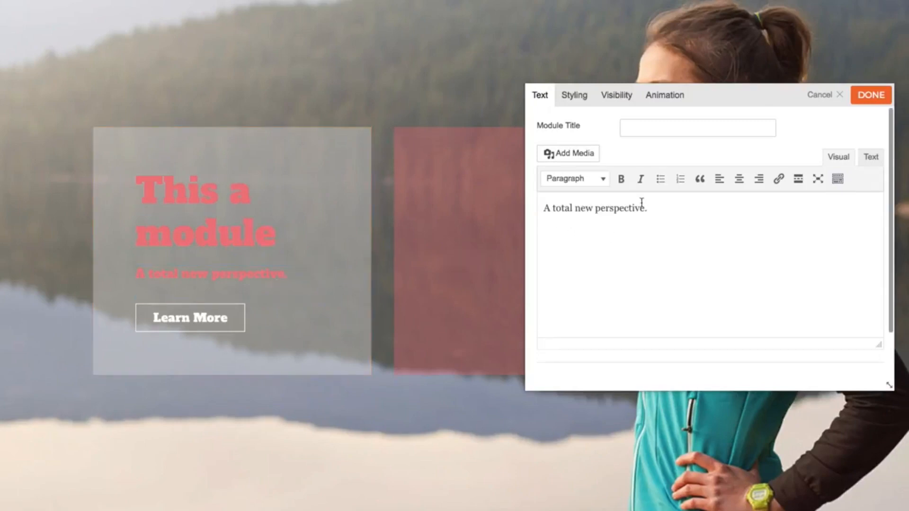
pyautogui.tripleClick(651, 208)
pyautogui.write('Live preview! Wow!')
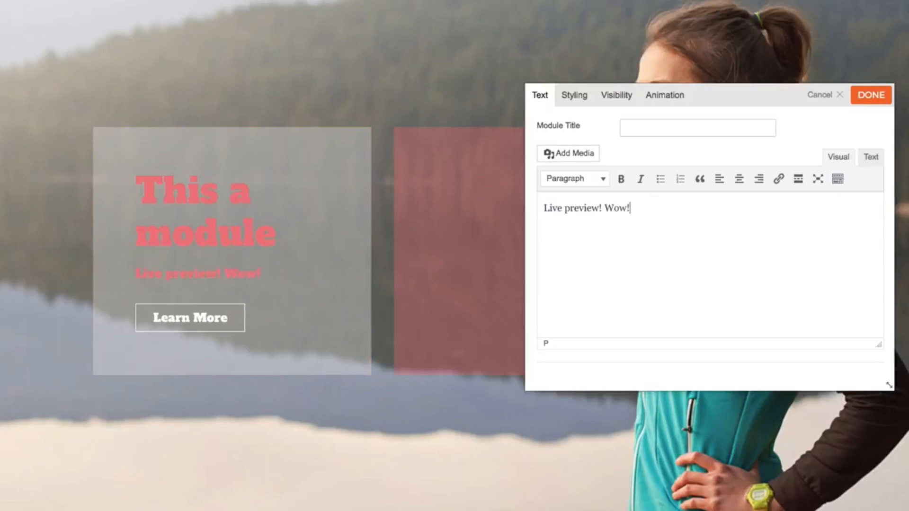
# - Set the font color of the "Live preview! Wow!" text module to #030303
pyautogui.click(573, 96)
pyautogui.click(621, 214)
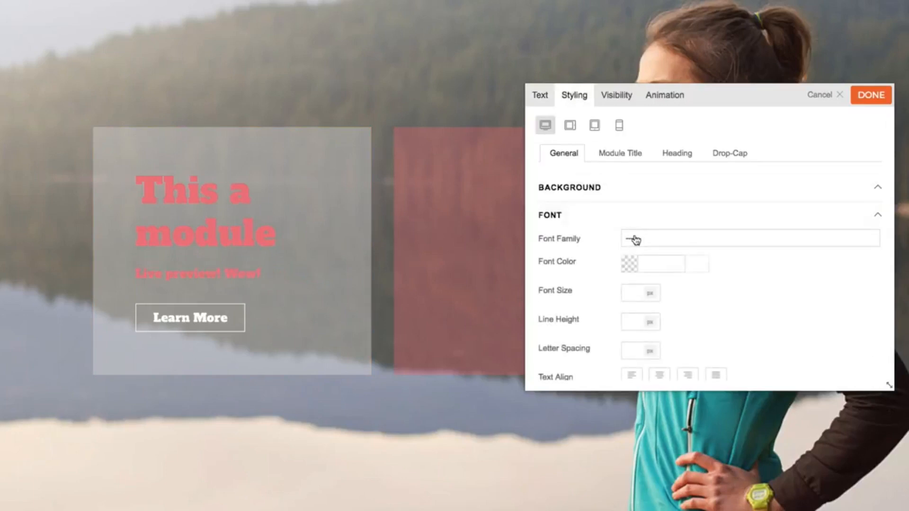
pyautogui.click(634, 263)
pyautogui.click(622, 365)
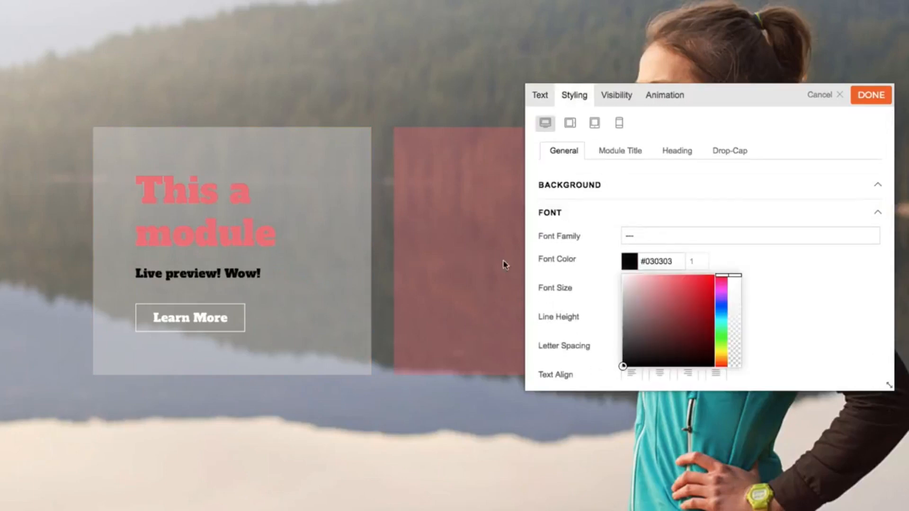
# - Set the font color of the "This a module" heading module to #ff0009
pyautogui.click(276, 231)
pyautogui.click(574, 95)
pyautogui.click(614, 226)
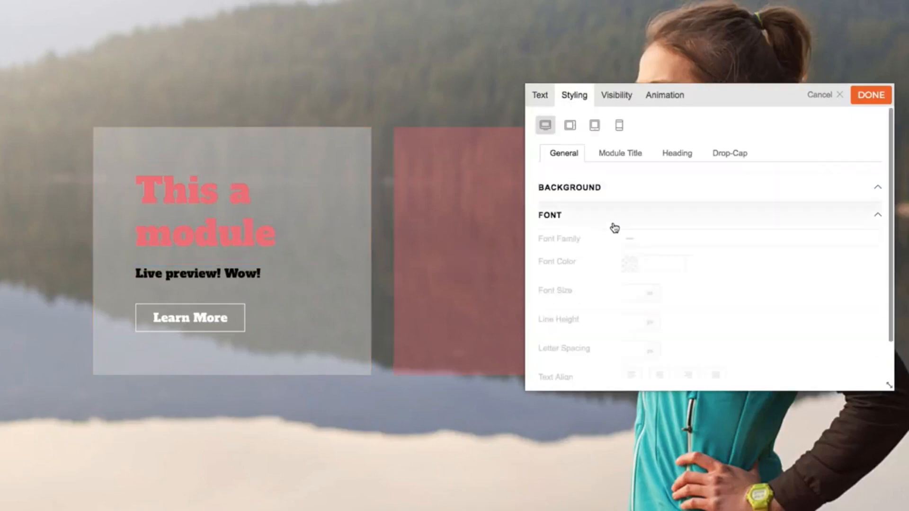
pyautogui.click(629, 264)
pyautogui.click(712, 279)
pyautogui.click(764, 267)
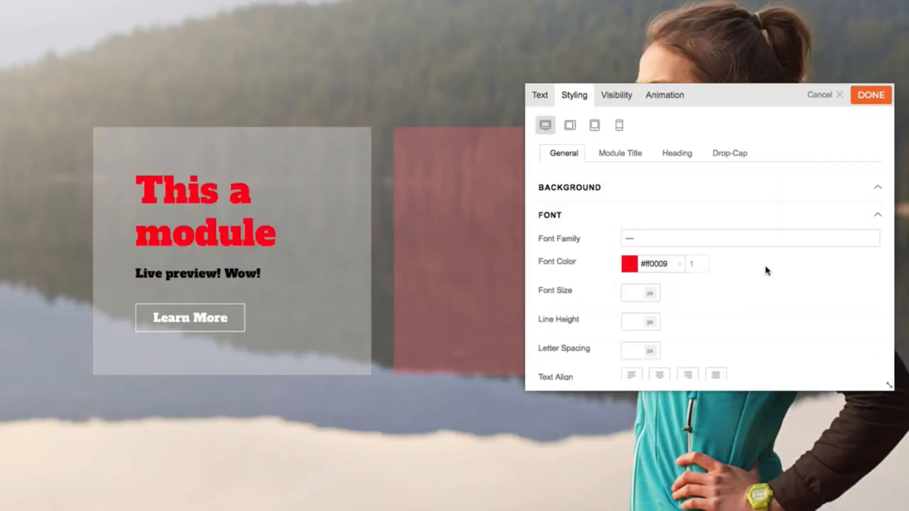
# - Change the Learn More button's color to blue and apply the module changes
pyautogui.click(320, 310)
pyautogui.scroll(-2, 650, 305)
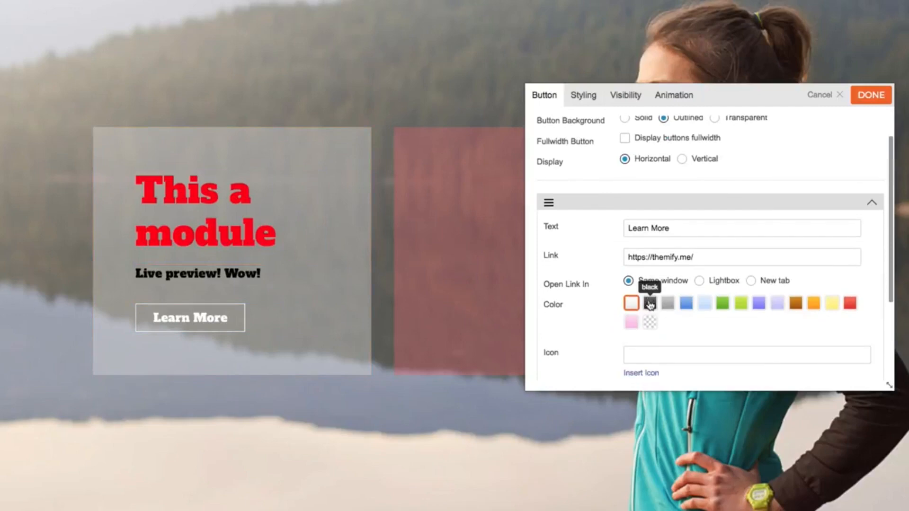
pyautogui.click(685, 303)
pyautogui.scroll(2, 705, 291)
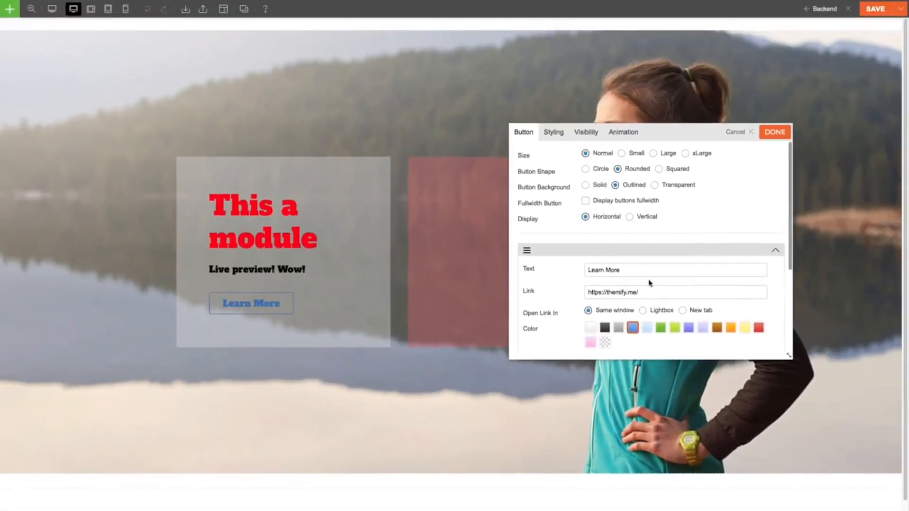
pyautogui.click(772, 134)
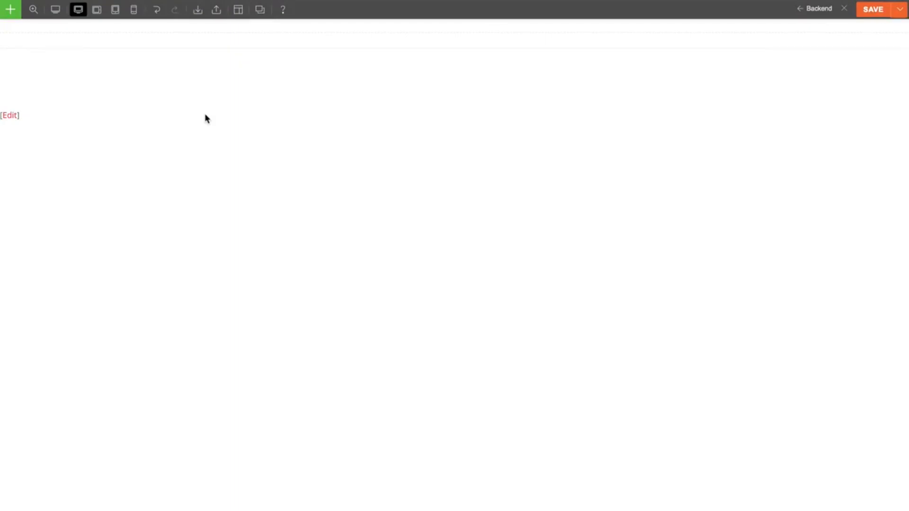
# - Search the modules for "text", place a Text module in the empty row and accept its default content
pyautogui.click(10, 10)
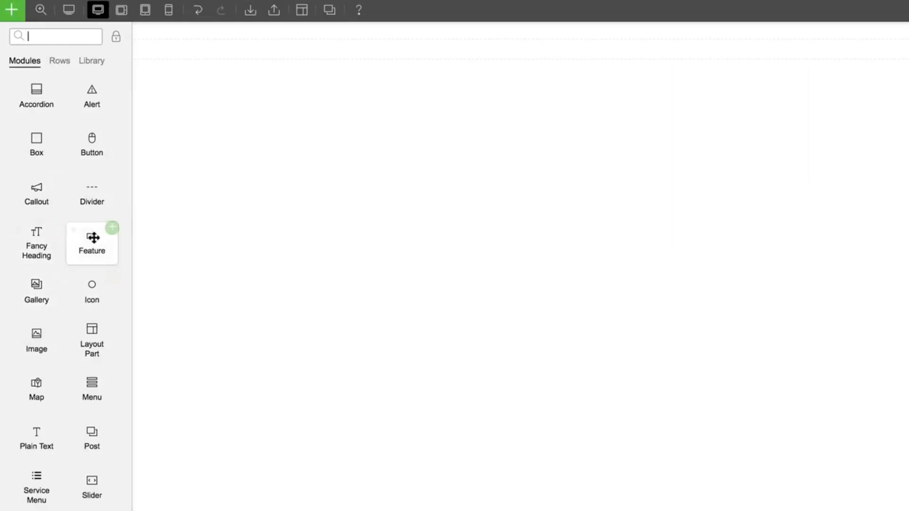
pyautogui.click(52, 37)
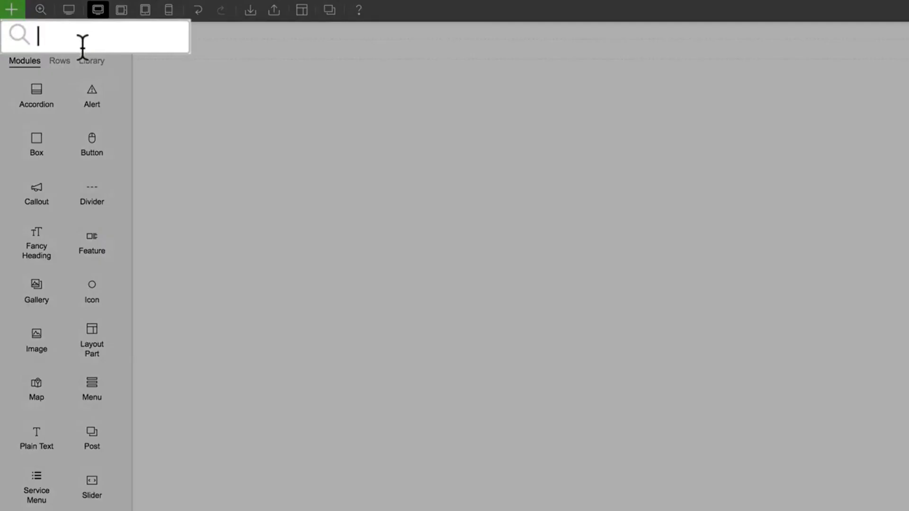
pyautogui.write('text')
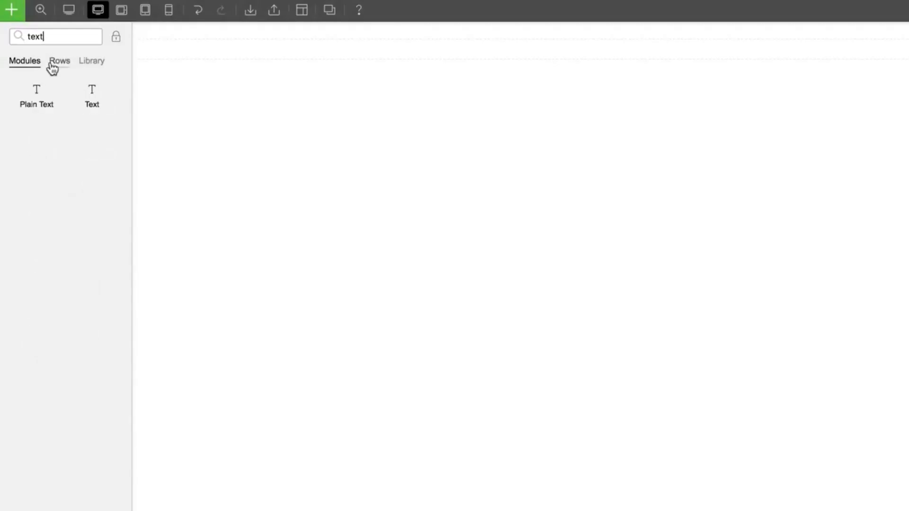
pyautogui.moveTo(93, 95); pyautogui.dragTo(272, 69)
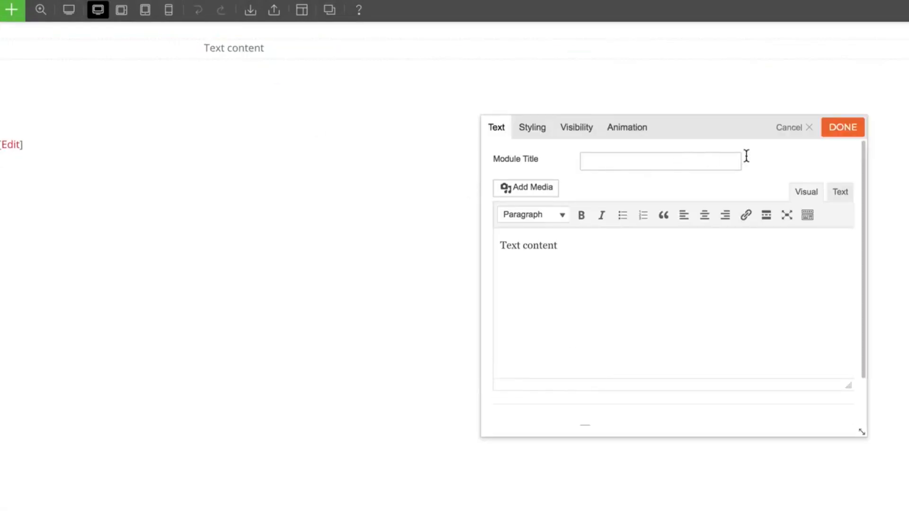
pyautogui.click(847, 128)
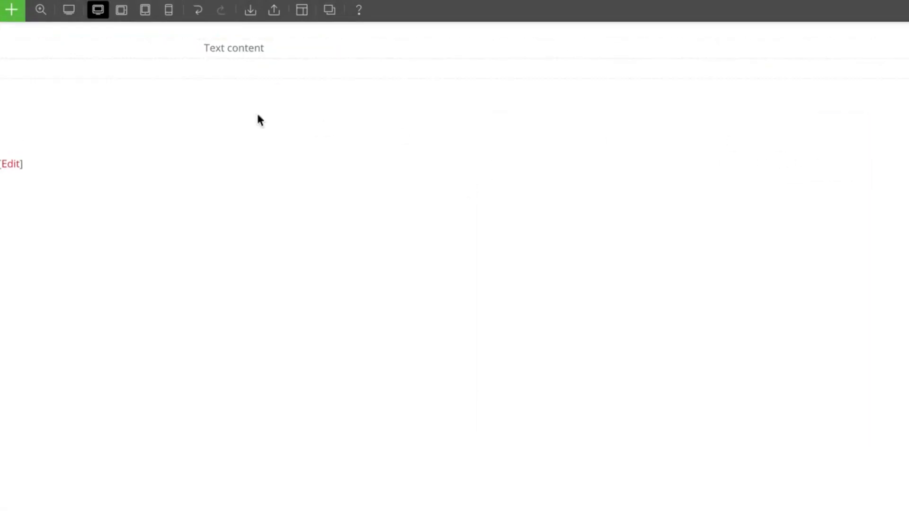
# - Add a second Text module below the first one directly from the module list, keeping its default content
pyautogui.click(6, 17)
pyautogui.click(112, 83)
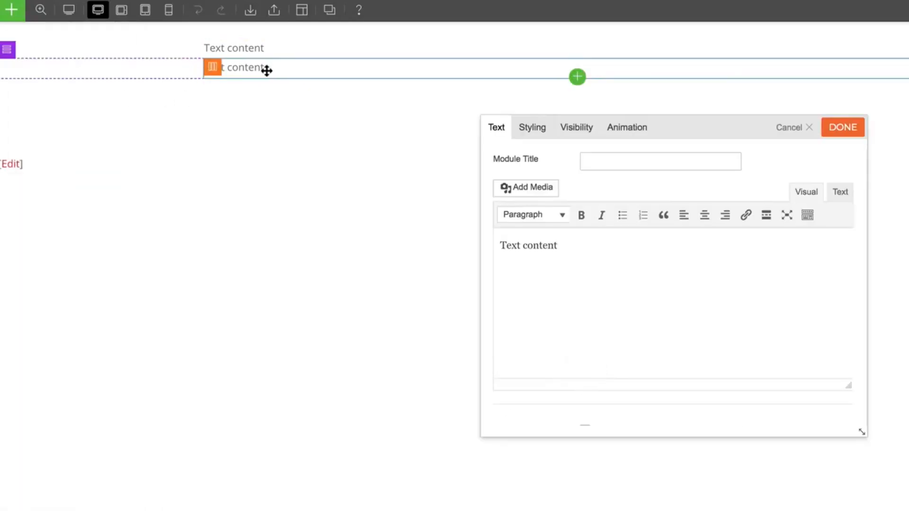
pyautogui.click(842, 127)
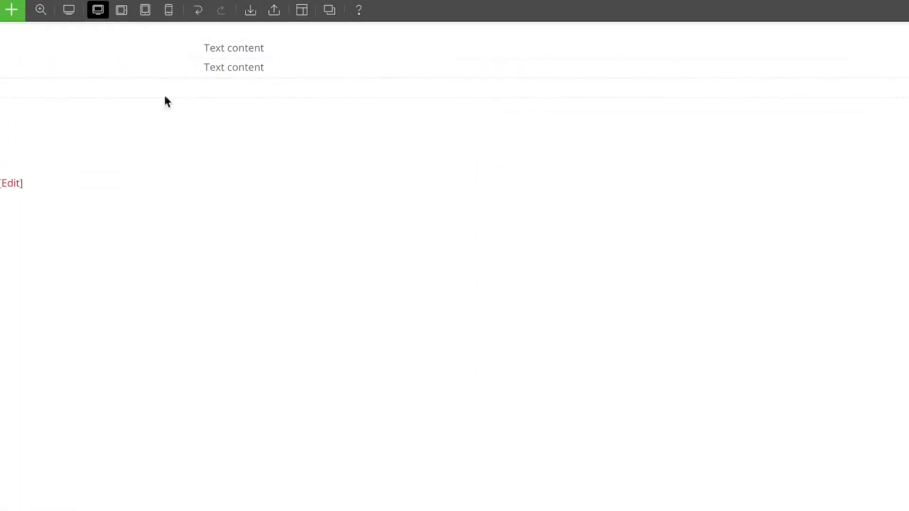
# - Reopen the module list and clear its search filter
pyautogui.click(19, 11)
pyautogui.doubleClick(56, 36)
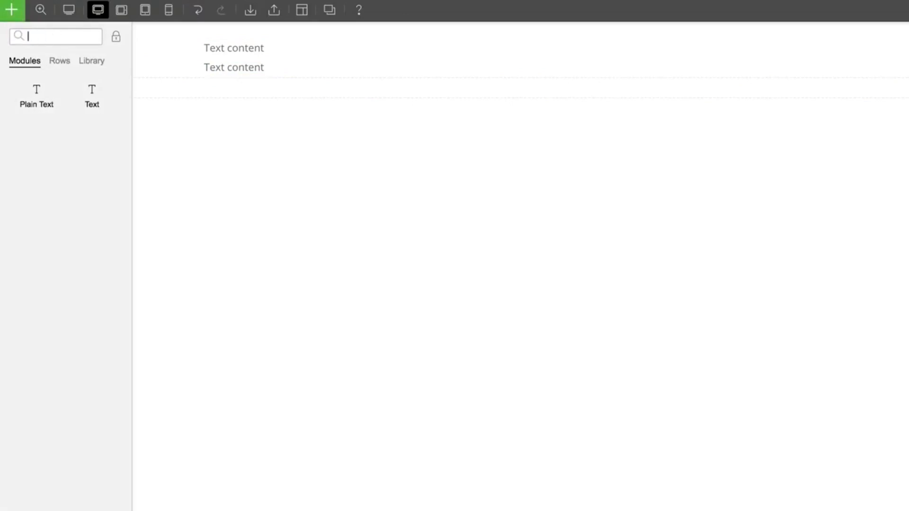
pyautogui.press('BackSpace')
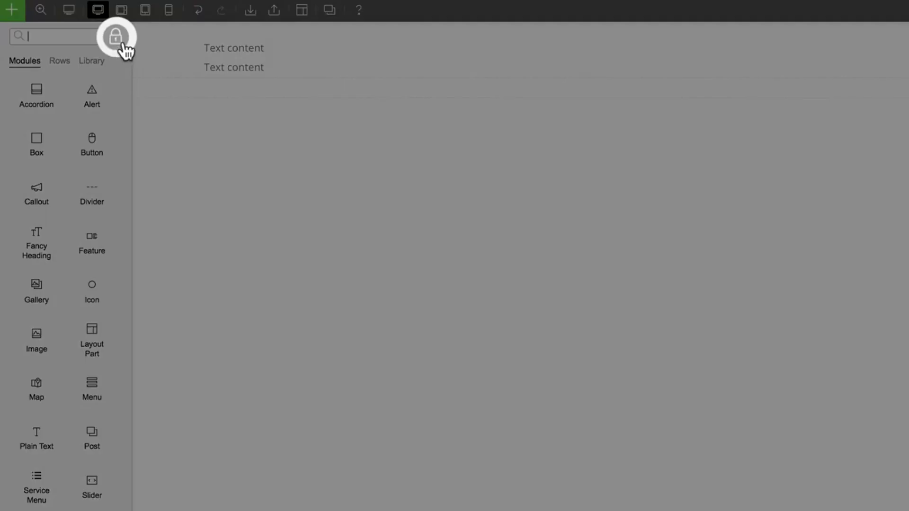
# - Try docking the module panel beside the page and undock it again
pyautogui.click(119, 42)
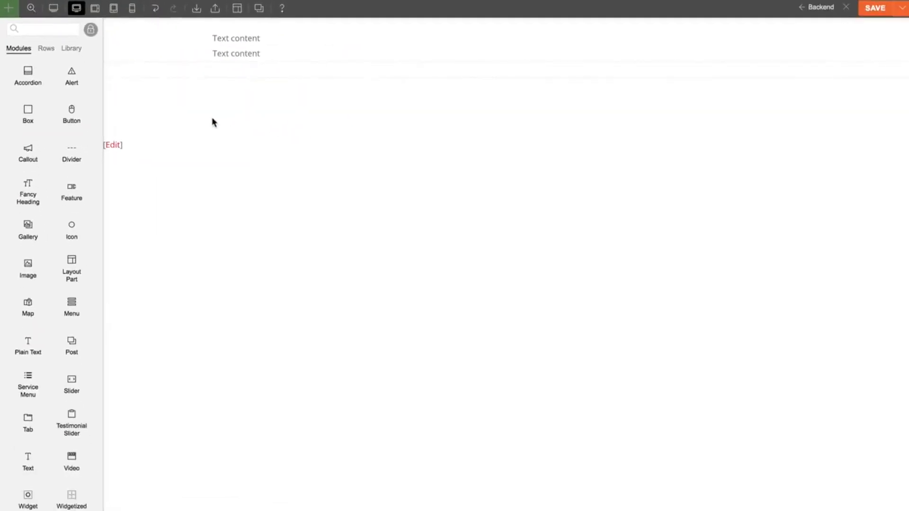
pyautogui.click(91, 31)
pyautogui.moveTo(430, 76)
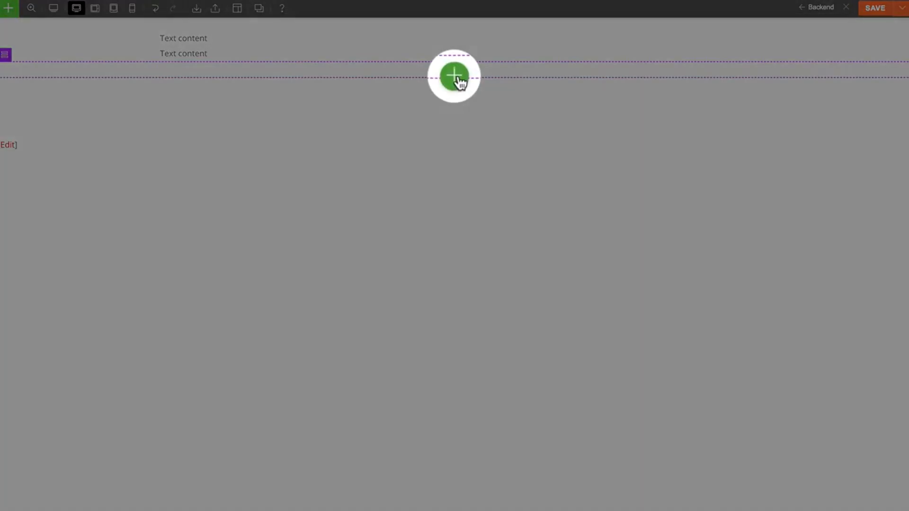
# - Add a Button module below the two Text modules and accept its default settings
pyautogui.click(458, 80)
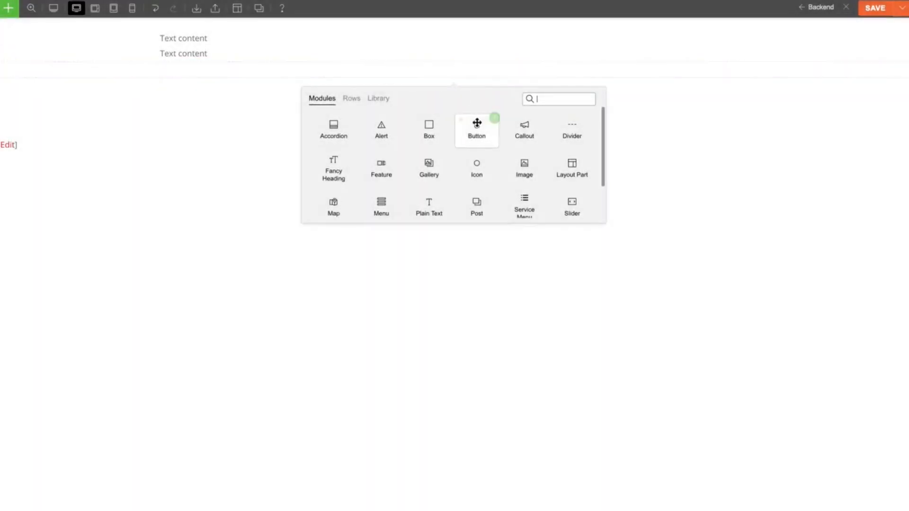
pyautogui.moveTo(480, 138); pyautogui.dragTo(276, 64)
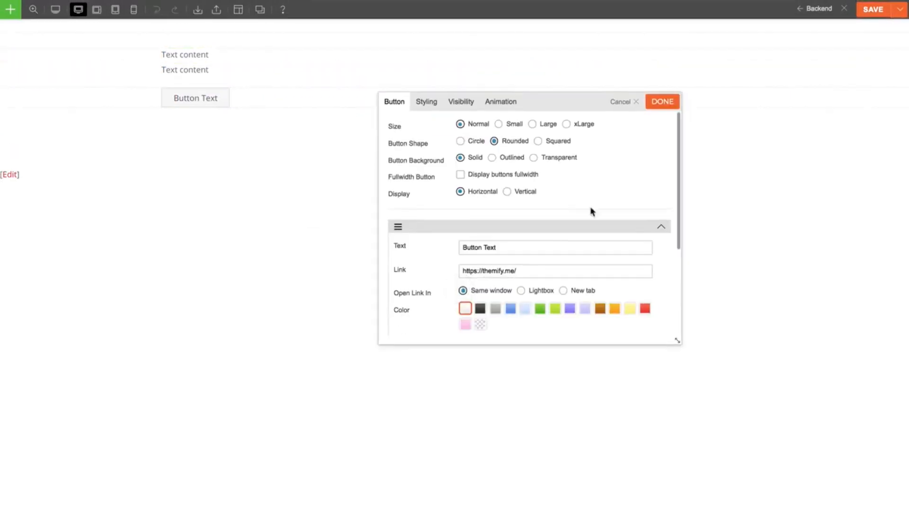
pyautogui.click(661, 106)
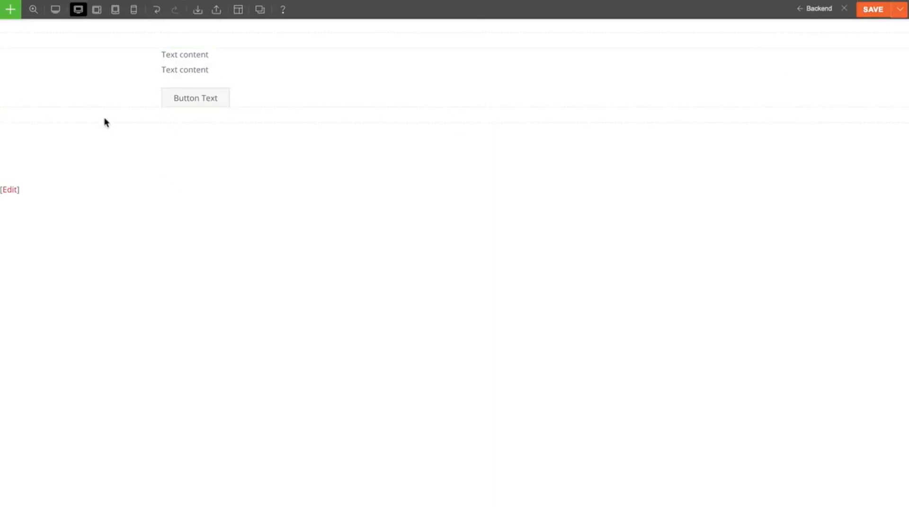
# - Place an empty three-column row below the row holding the text and button
pyautogui.click(11, 9)
pyautogui.write('text')
pyautogui.click(48, 51)
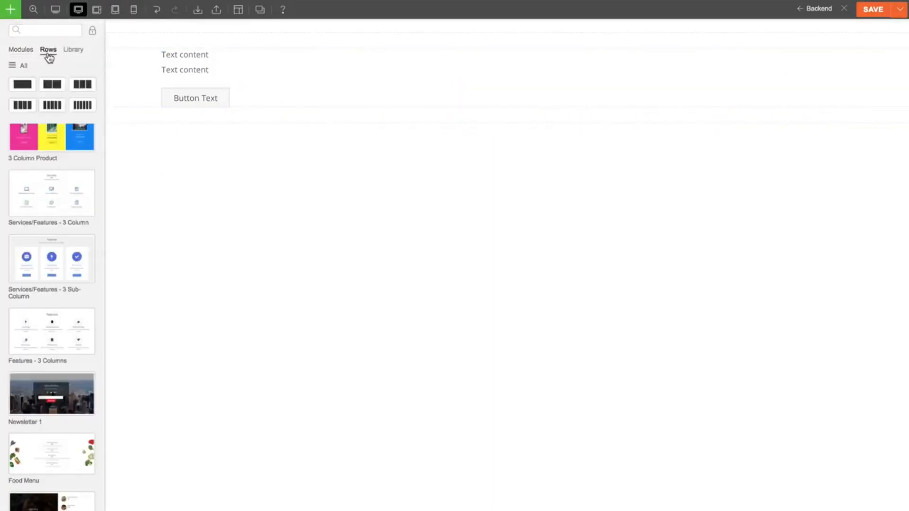
pyautogui.moveTo(89, 90); pyautogui.dragTo(282, 120)
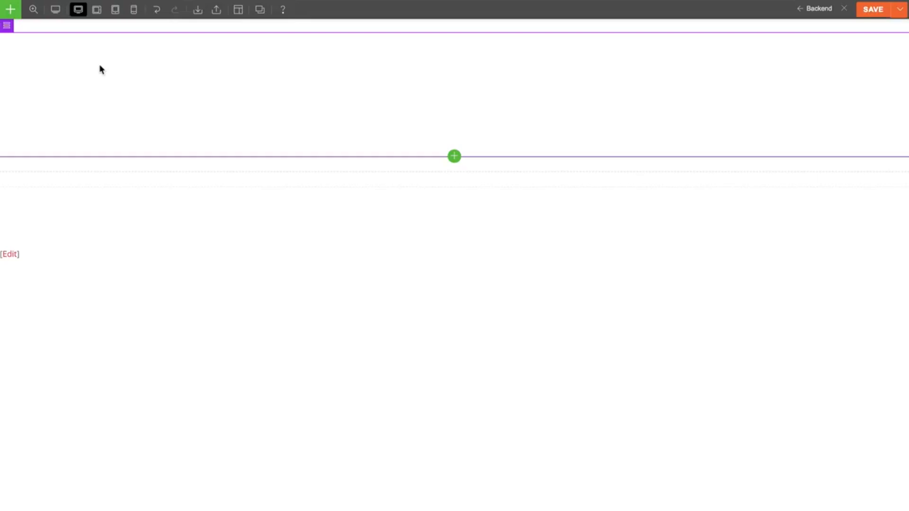
# - Place a Text module in the empty row, replace its content with "Services" and format it as Heading 1
pyautogui.click(11, 9)
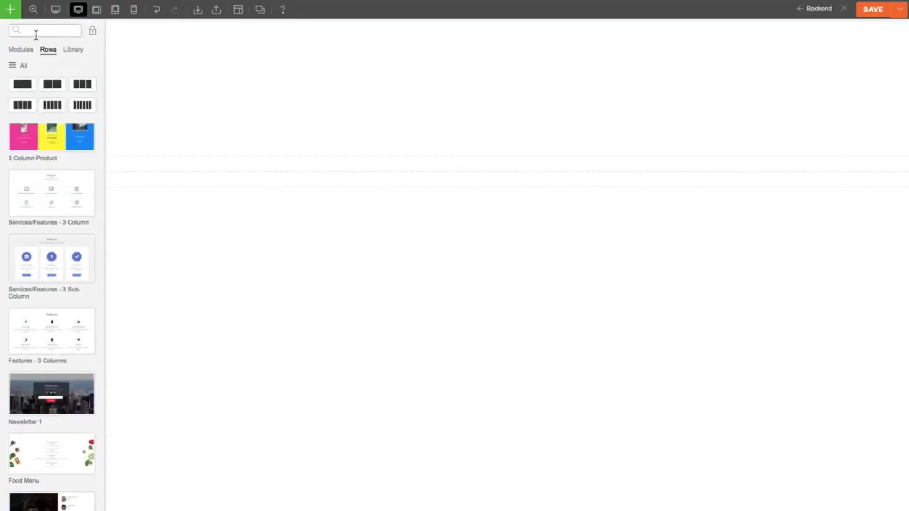
pyautogui.click(22, 50)
pyautogui.moveTo(73, 76); pyautogui.dragTo(257, 88)
pyautogui.tripleClick(557, 377)
pyautogui.write('Services')
pyautogui.click(549, 351)
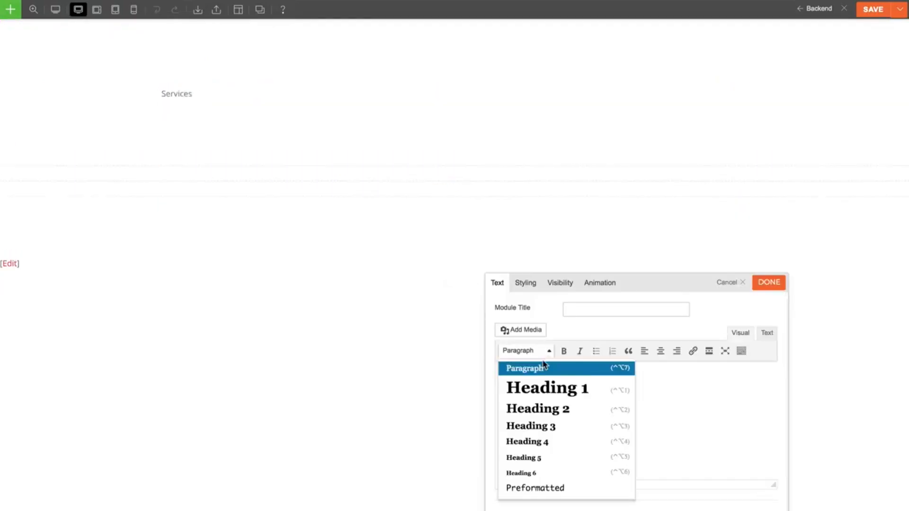
pyautogui.click(566, 387)
# - Style the Services text as centred and uppercase, and accept the module settings
pyautogui.click(523, 283)
pyautogui.click(563, 392)
pyautogui.scroll(-3, 561, 402)
pyautogui.click(581, 363)
pyautogui.click(595, 345)
pyautogui.click(766, 283)
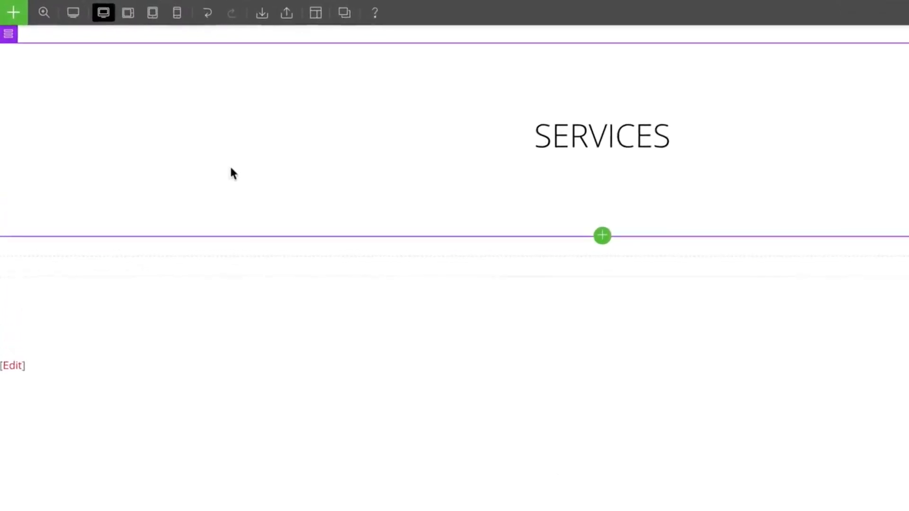
# - Insert a three-column sub row directly beneath the SERVICES heading, inside the same row
pyautogui.click(27, 17)
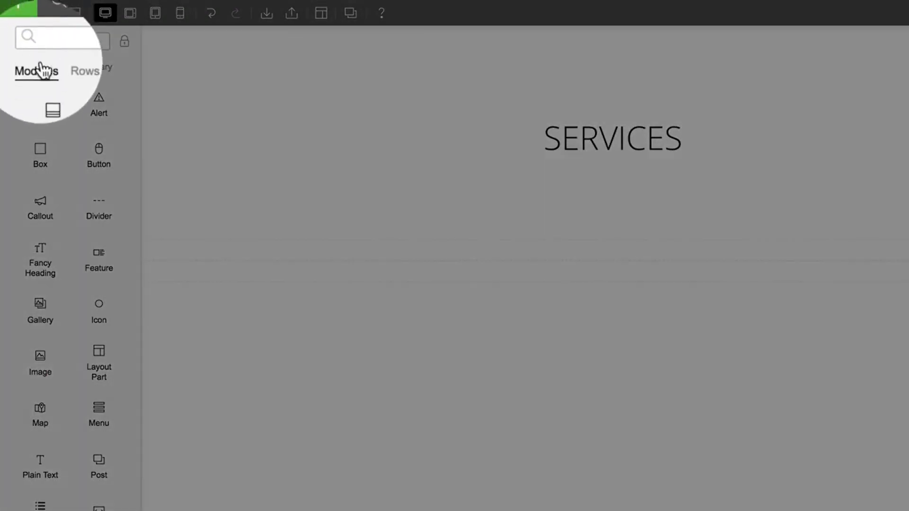
pyautogui.click(69, 70)
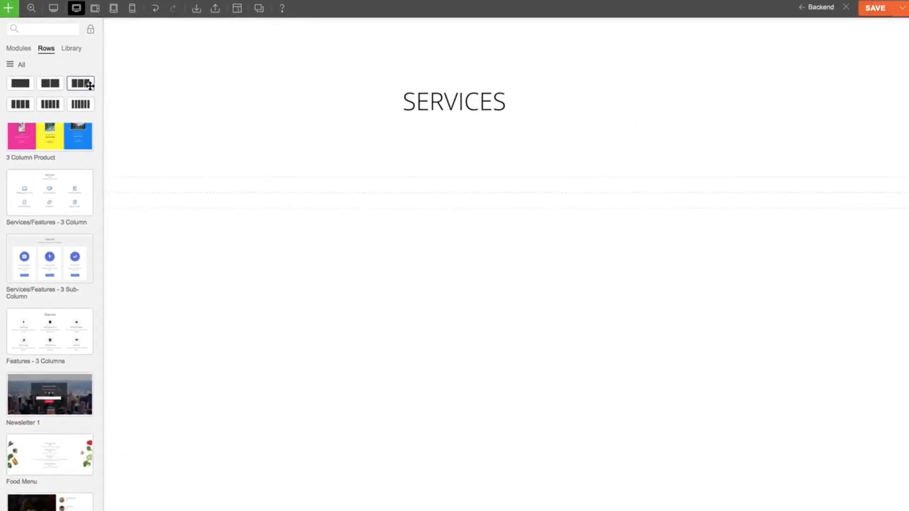
pyautogui.moveTo(90, 86); pyautogui.dragTo(292, 129)
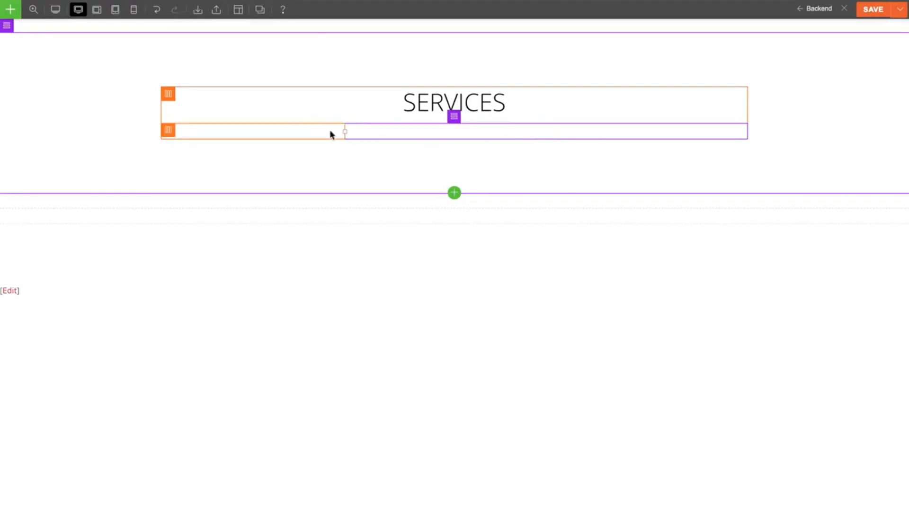
# - Find the Feature module with "fea", place it in the first column, and duplicate it into the second and third columns
pyautogui.click(454, 193)
pyautogui.write('fea')
pyautogui.moveTo(335, 244); pyautogui.dragTo(284, 146)
pyautogui.click(310, 133)
pyautogui.moveTo(294, 237); pyautogui.dragTo(454, 166)
pyautogui.click(310, 134)
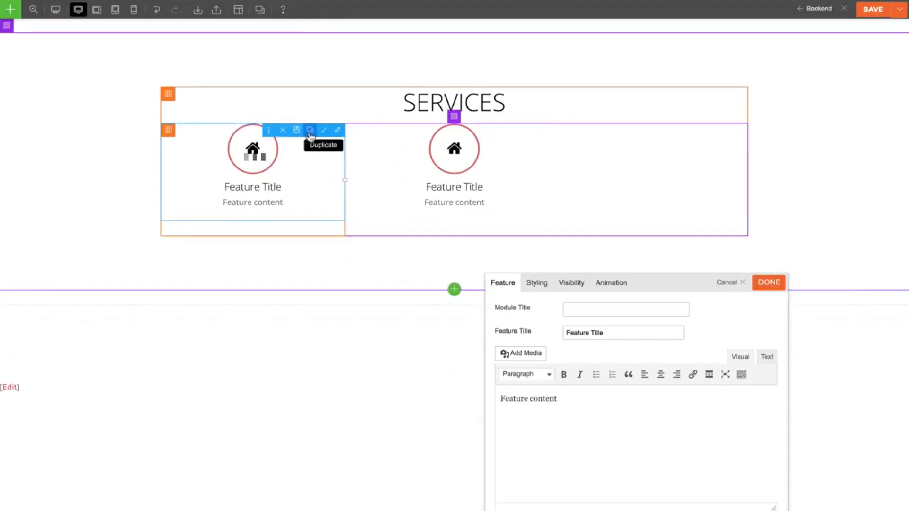
pyautogui.moveTo(299, 161); pyautogui.dragTo(674, 159)
# - Set the sub row's padding to 57 px on all sides and accept the styling
pyautogui.moveTo(454, 119)
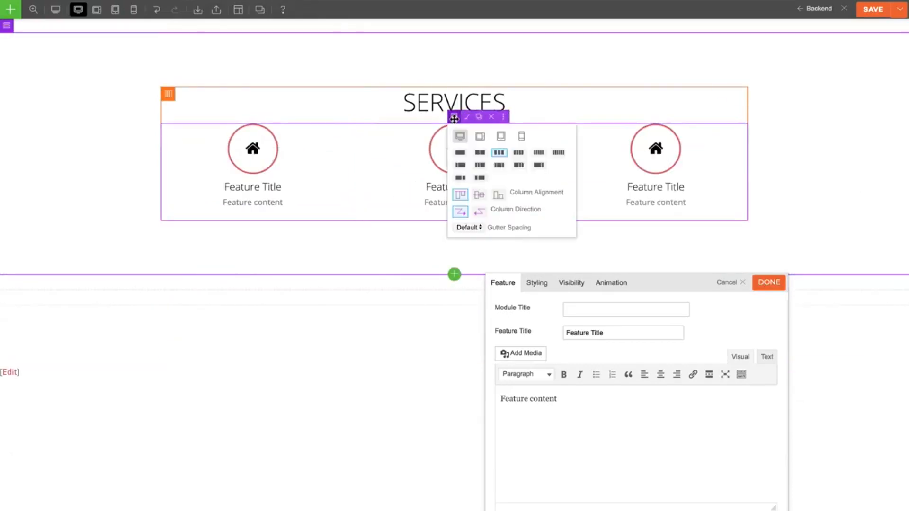
pyautogui.click(466, 118)
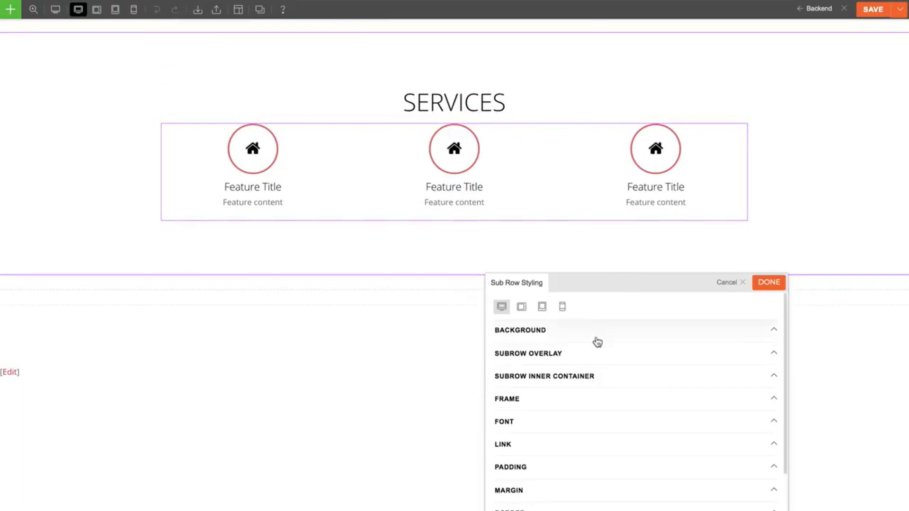
pyautogui.click(593, 471)
pyautogui.moveTo(581, 488); pyautogui.dragTo(611, 417)
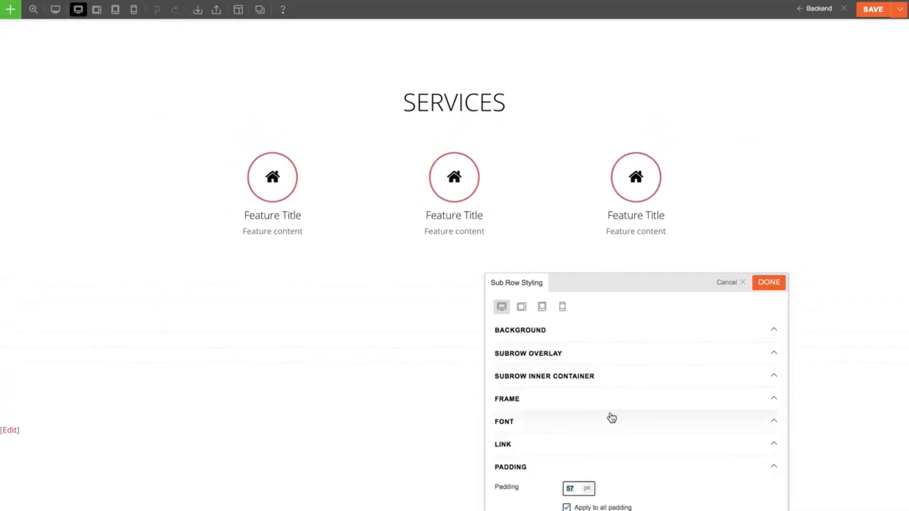
pyautogui.click(768, 282)
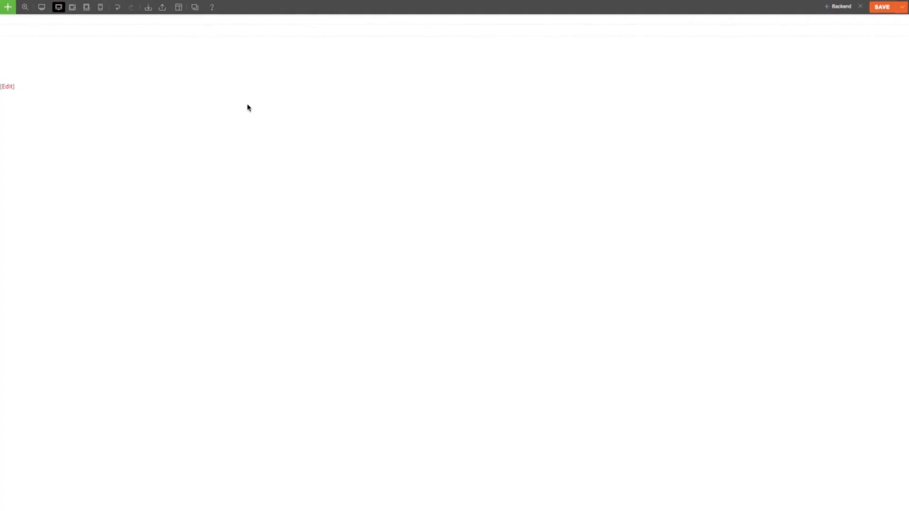
# - Add the pre-designed Tech Product Hero Banner row at the start of the empty page
pyautogui.click(8, 6)
pyautogui.click(36, 38)
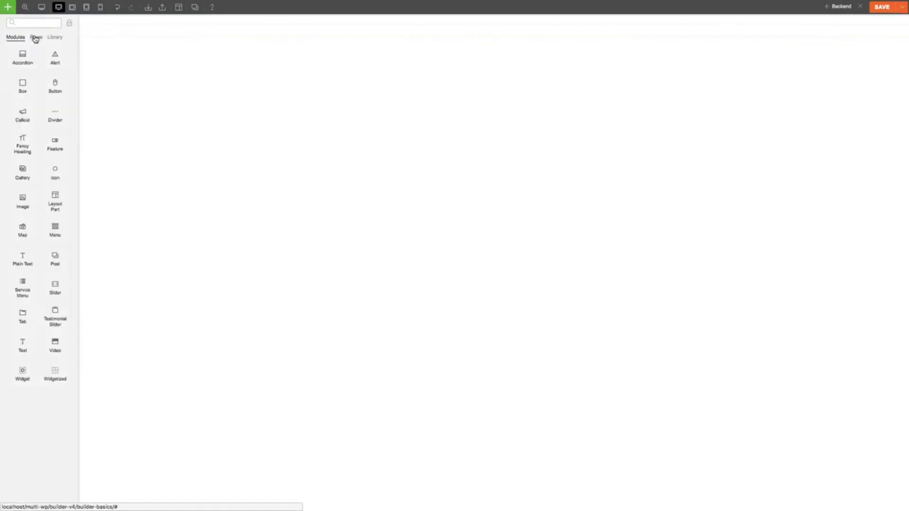
pyautogui.moveTo(39, 114); pyautogui.dragTo(287, 25)
# - Filter the pre-designed rows by Features and place Services/Features - 3 Column below the hero banner
pyautogui.click(14, 11)
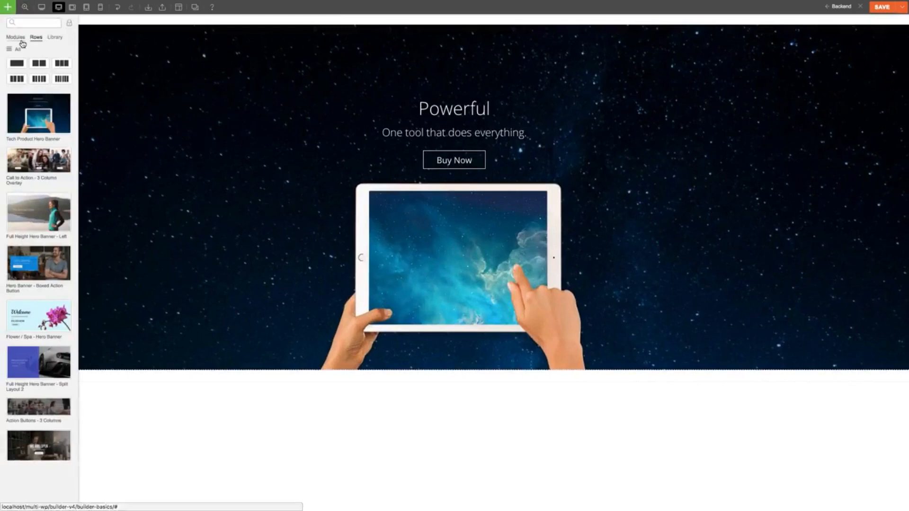
pyautogui.click(14, 49)
pyautogui.click(27, 102)
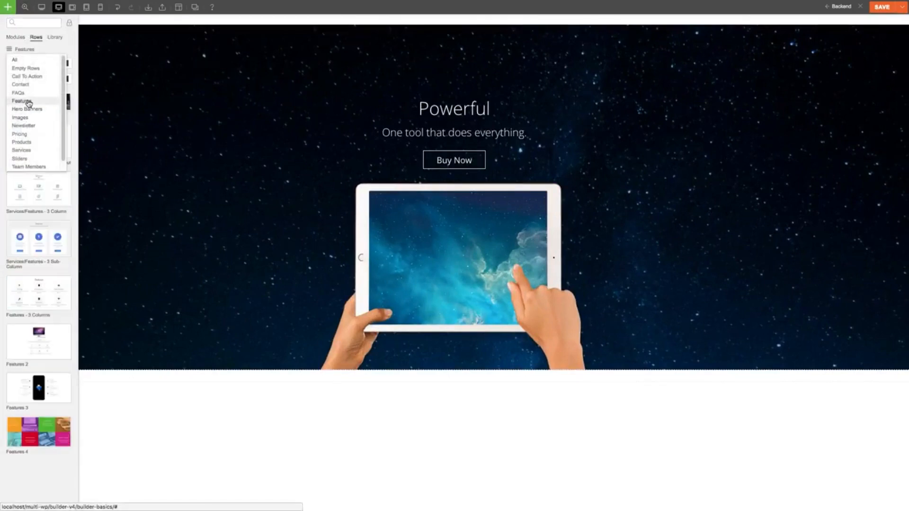
pyautogui.moveTo(64, 190); pyautogui.dragTo(401, 197)
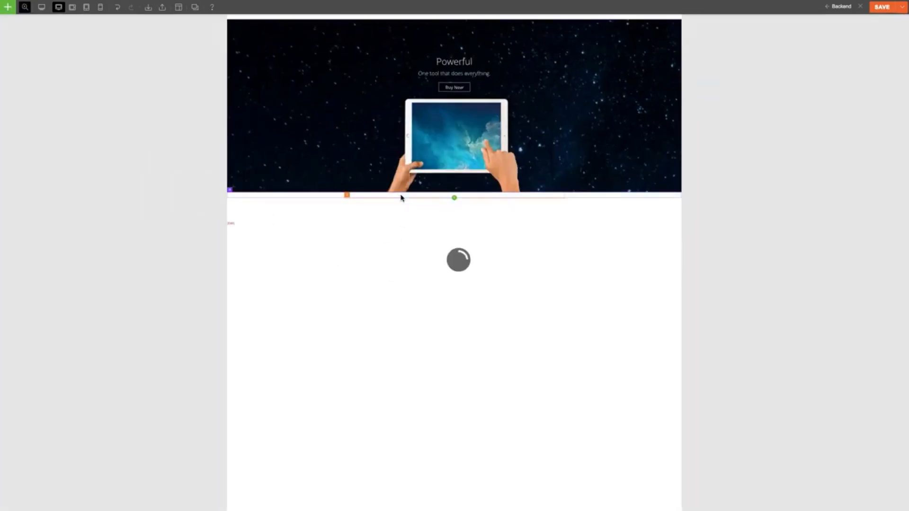
pyautogui.scroll(-3, 436, 302)
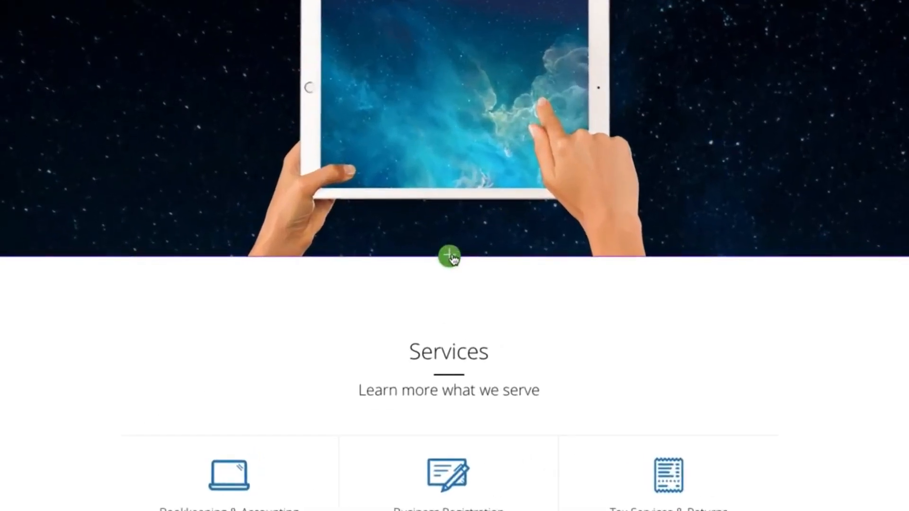
# - Filter the pre-designed rows by Call To Action and place Hero Banner - Boxed Action Button below the Services row
pyautogui.click(449, 256)
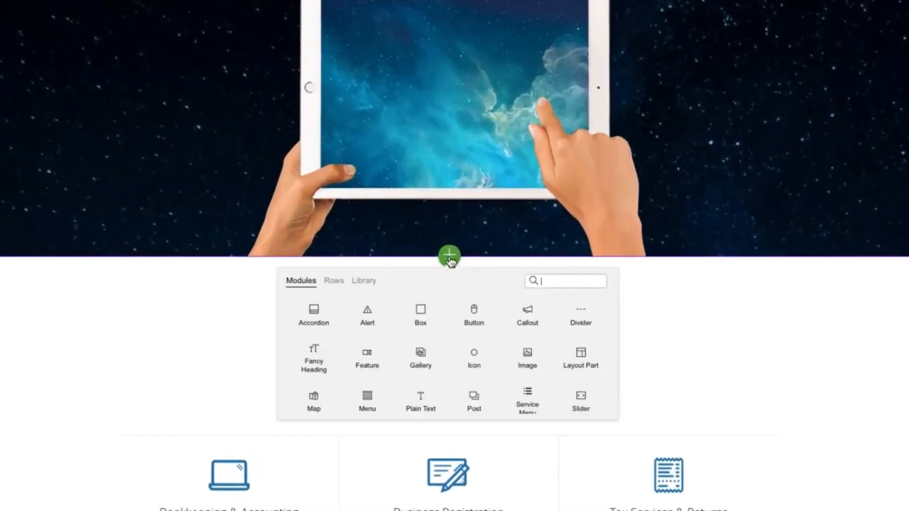
pyautogui.click(338, 284)
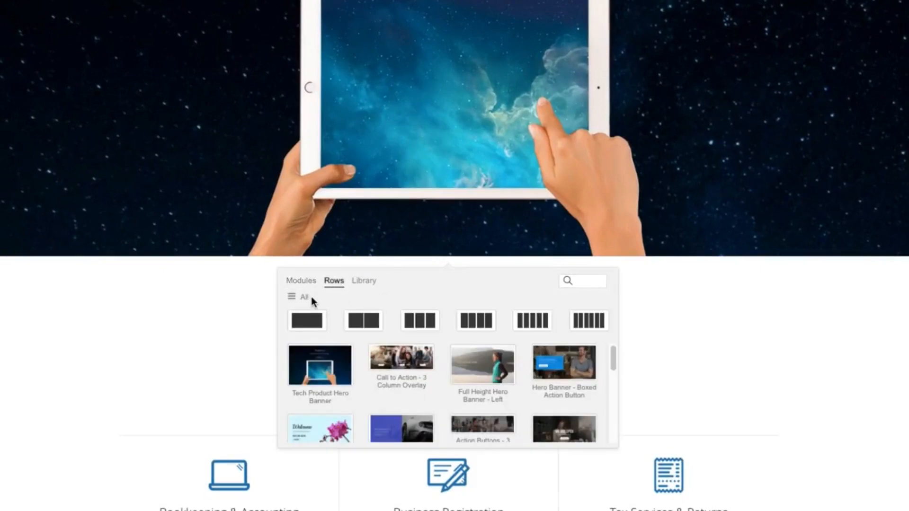
pyautogui.click(313, 299)
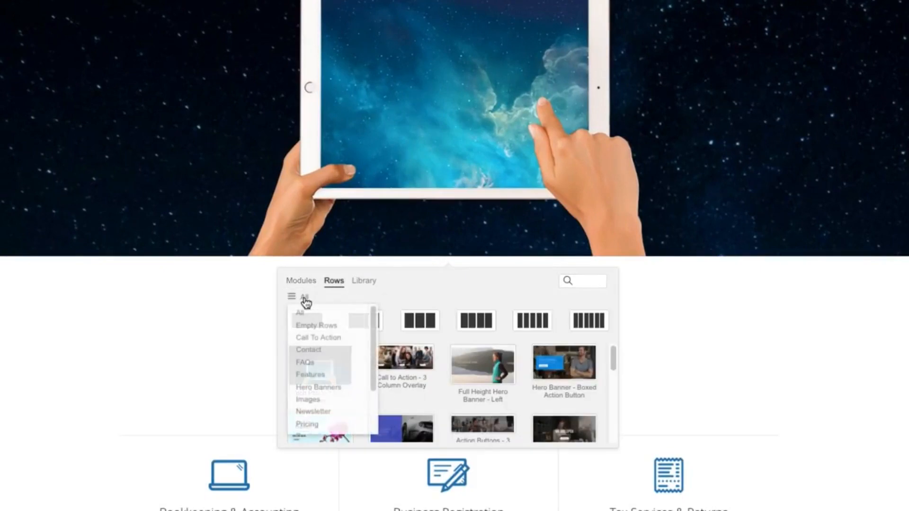
pyautogui.click(326, 338)
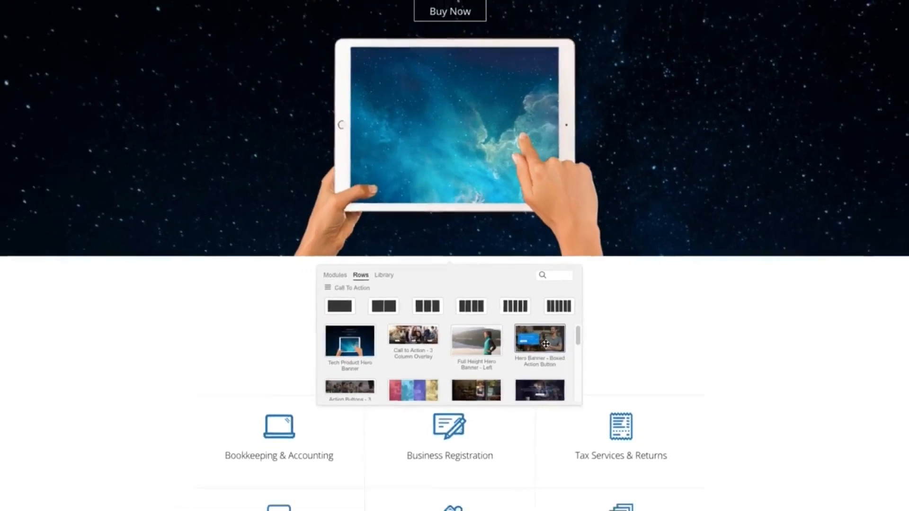
pyautogui.moveTo(548, 346); pyautogui.dragTo(462, 360)
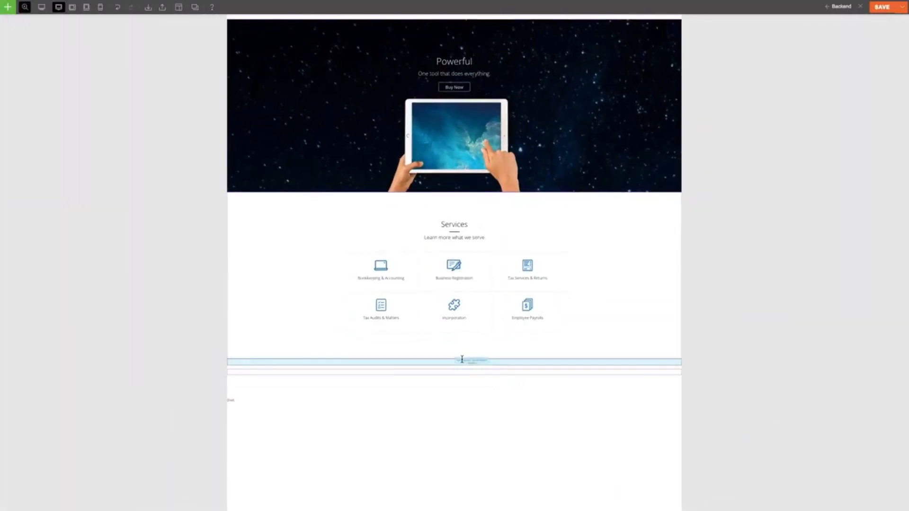
# - Review the assembled page from the Services row down to the boxed action banner and back up to the hero banner
pyautogui.scroll(-5, 464, 355)
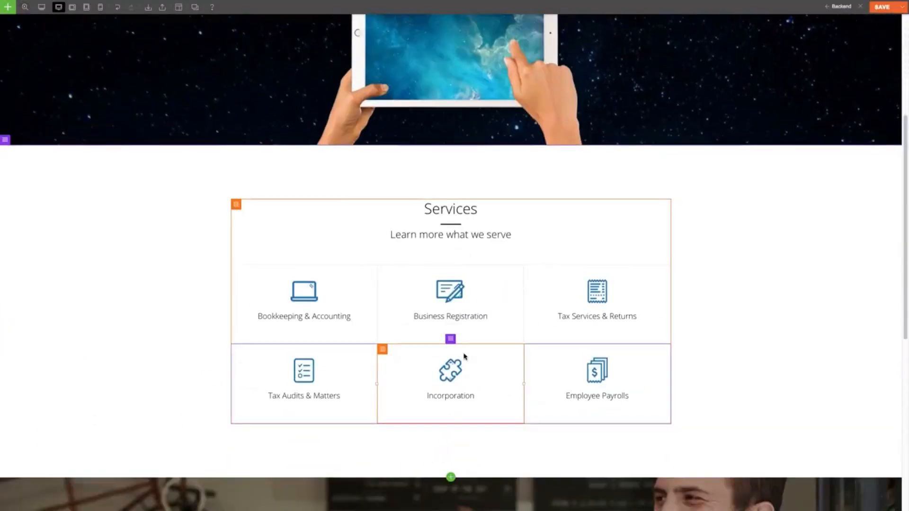
pyautogui.scroll(-8, 463, 356)
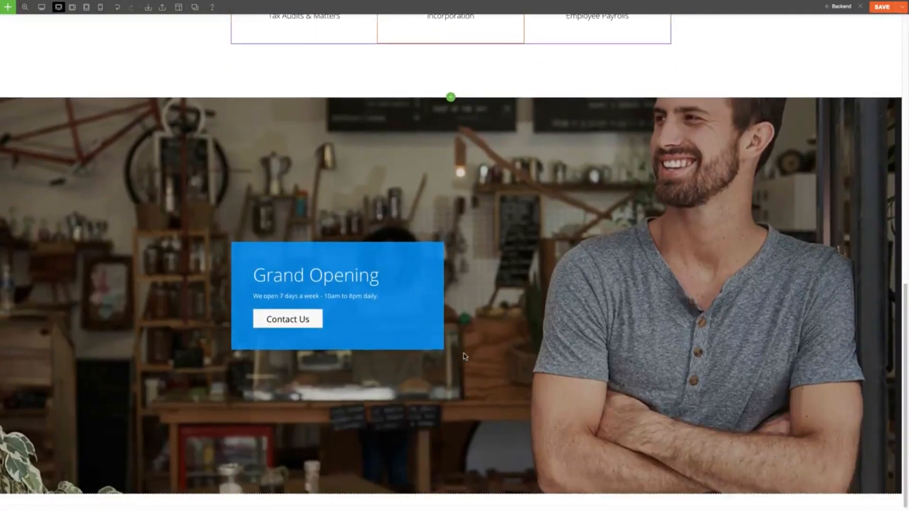
pyautogui.scroll(6, 464, 356)
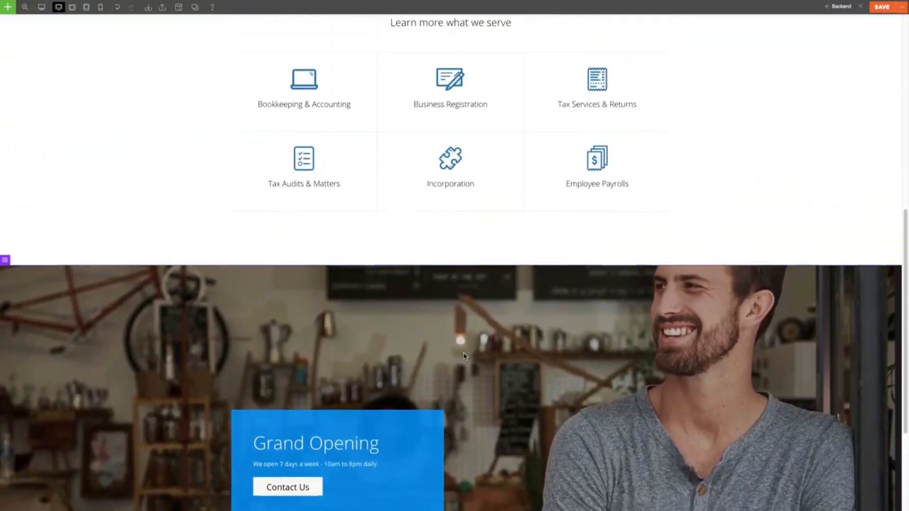
pyautogui.scroll(7, 464, 356)
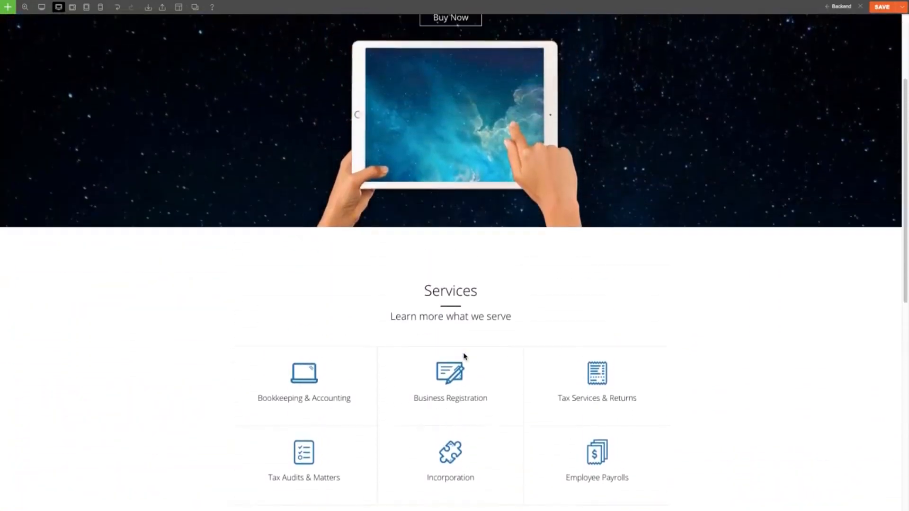
pyautogui.scroll(1, 464, 356)
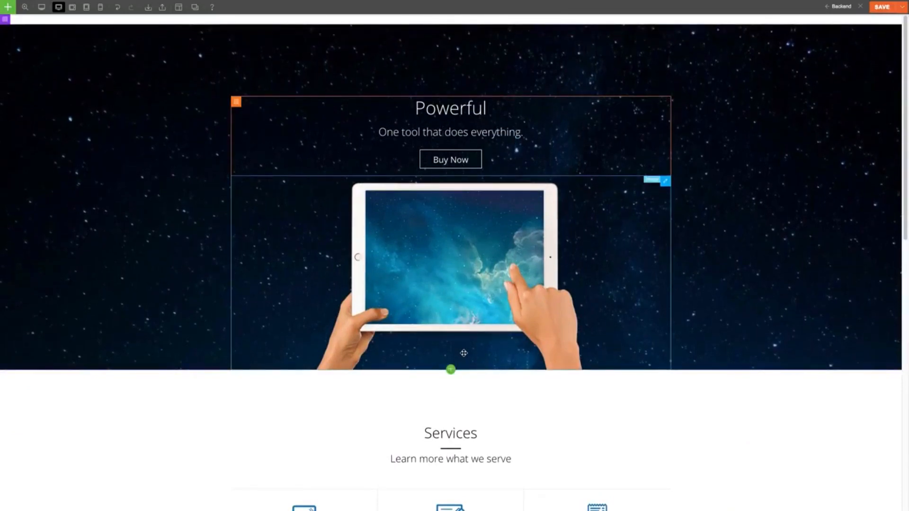
# - Browse the pre-designed layouts and their category filter, and close the layout library without loading one
pyautogui.moveTo(179, 12)
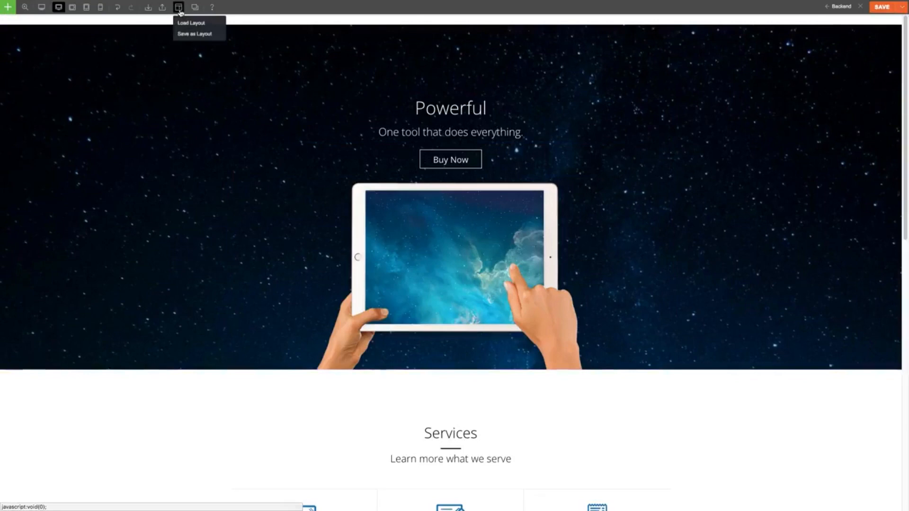
pyautogui.click(219, 26)
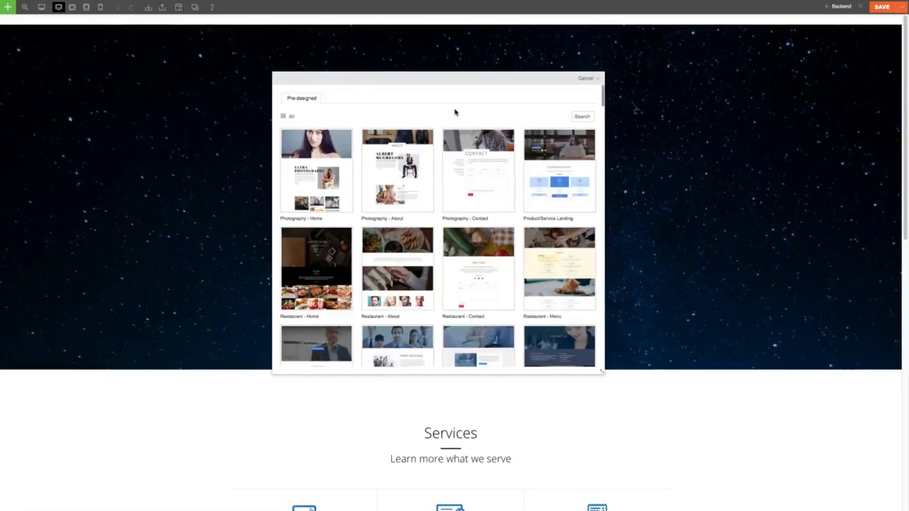
pyautogui.scroll(-6, 483, 142)
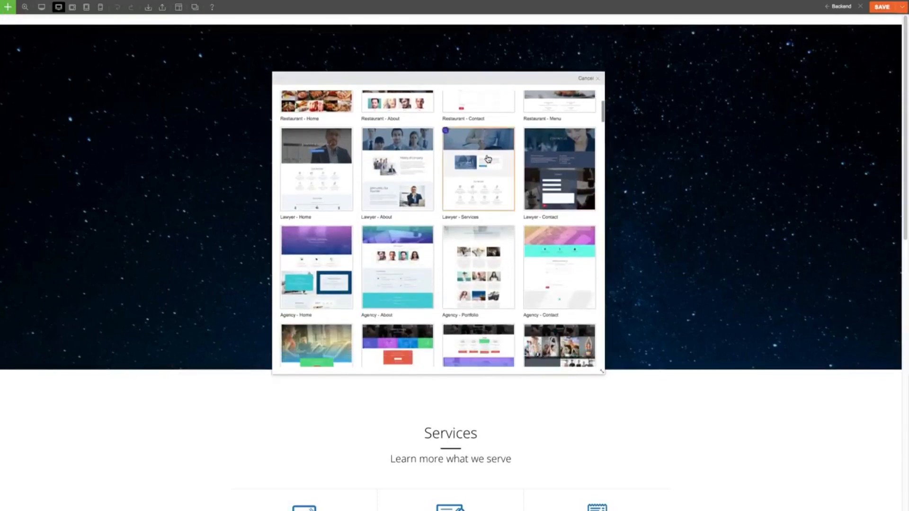
pyautogui.scroll(-10, 487, 158)
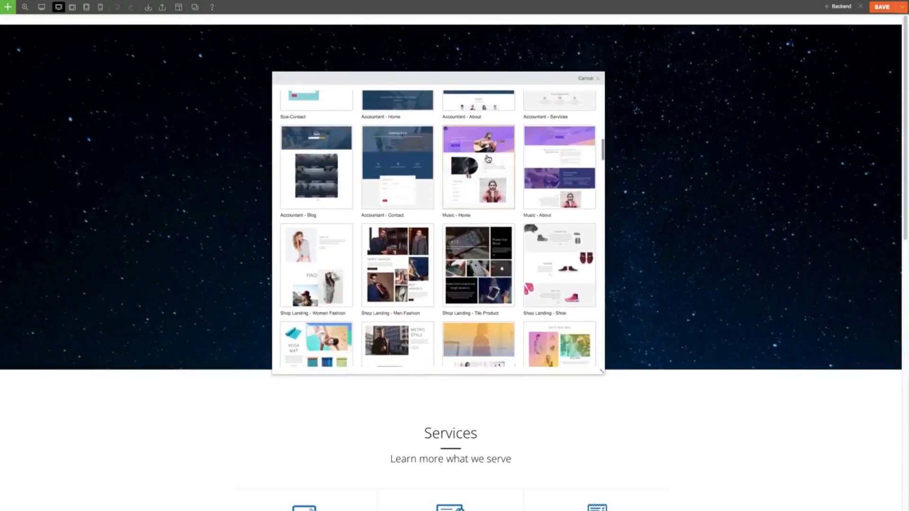
pyautogui.scroll(-10, 487, 159)
pyautogui.scroll(9, 488, 159)
pyautogui.scroll(15, 488, 159)
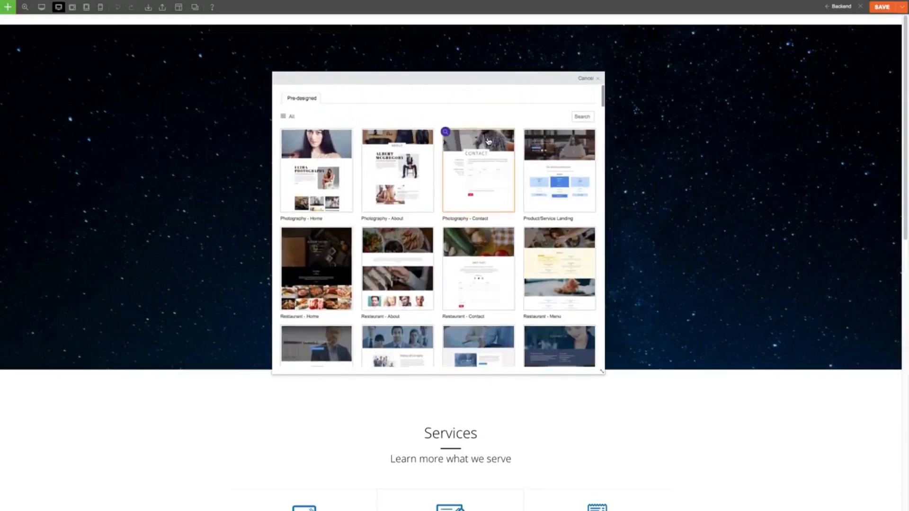
pyautogui.click(292, 119)
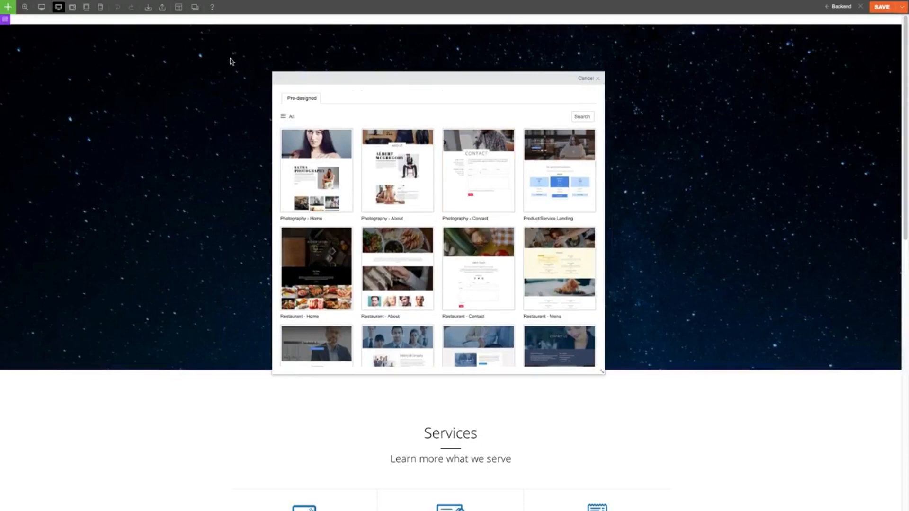
pyautogui.click(586, 79)
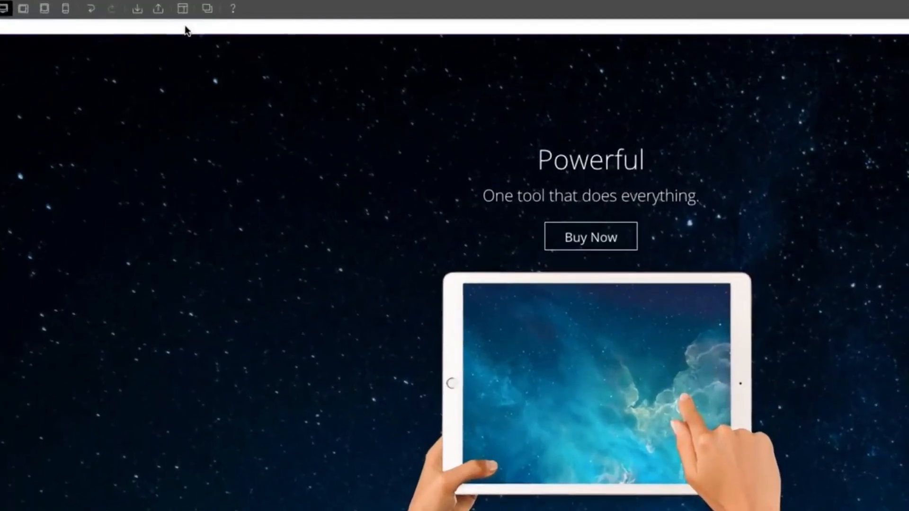
# - Load the pre-designed Shop Landing - Yoga layout, replace the existing layout with it and review the page
pyautogui.click(179, 8)
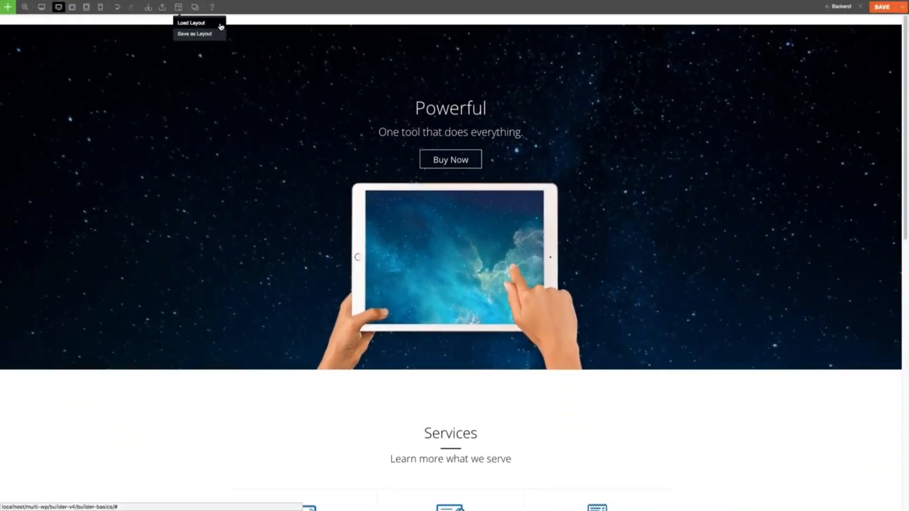
pyautogui.click(221, 26)
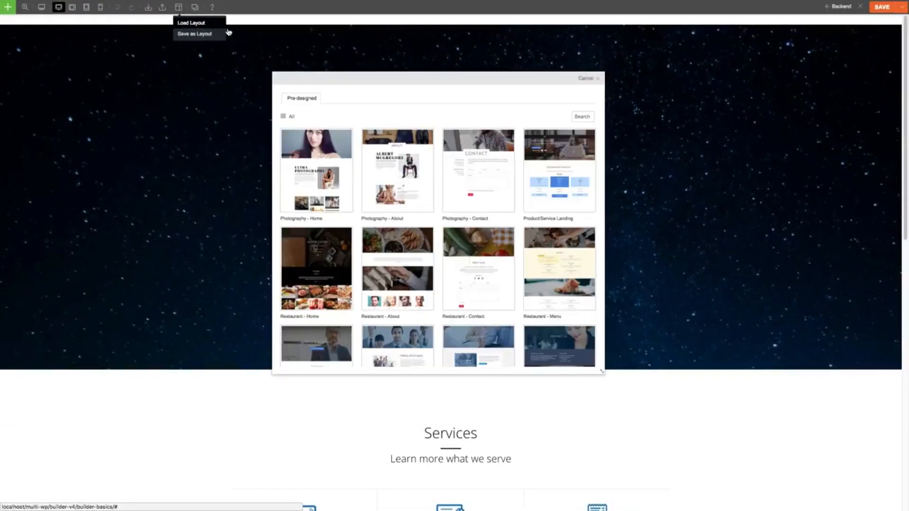
pyautogui.scroll(-10, 344, 116)
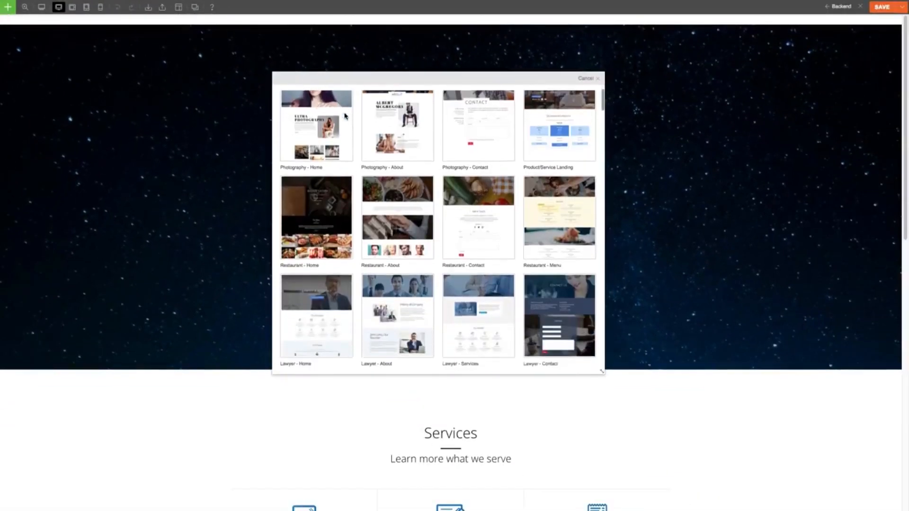
pyautogui.scroll(-10, 346, 116)
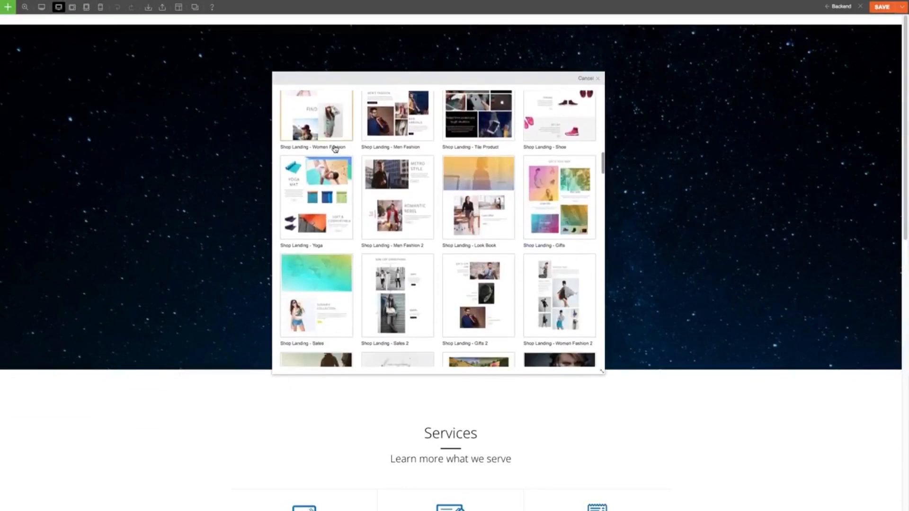
pyautogui.click(333, 183)
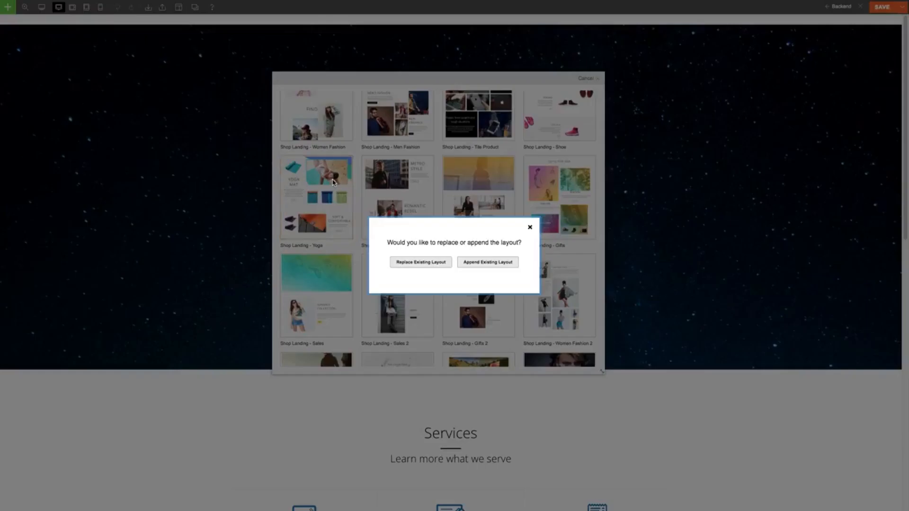
pyautogui.click(409, 261)
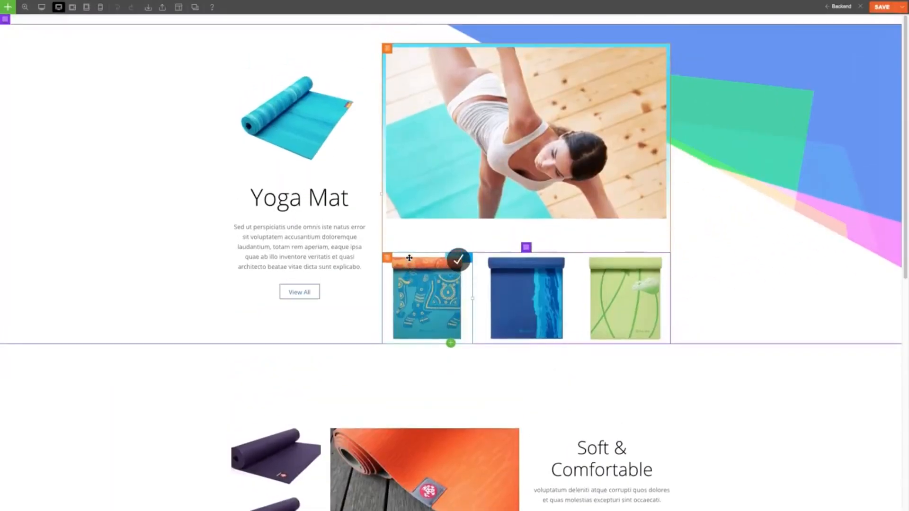
pyautogui.scroll(-10, 662, 199)
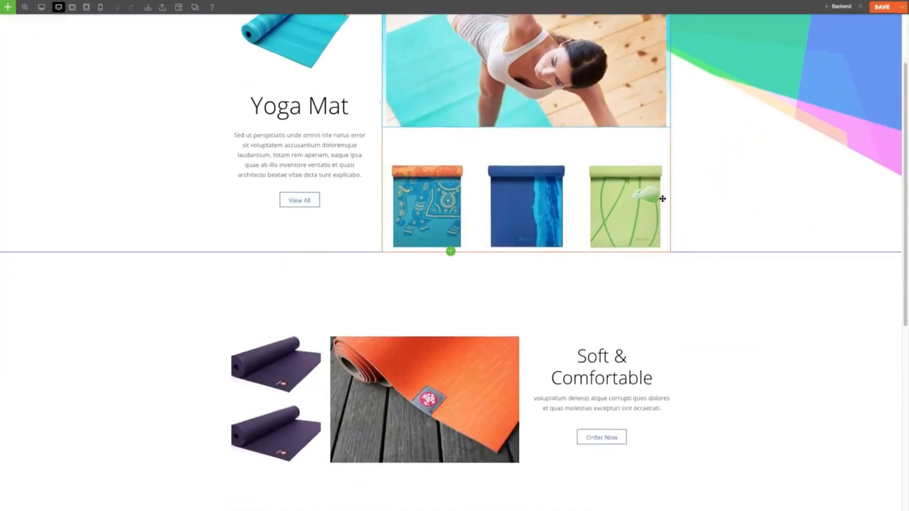
pyautogui.scroll(10, 662, 198)
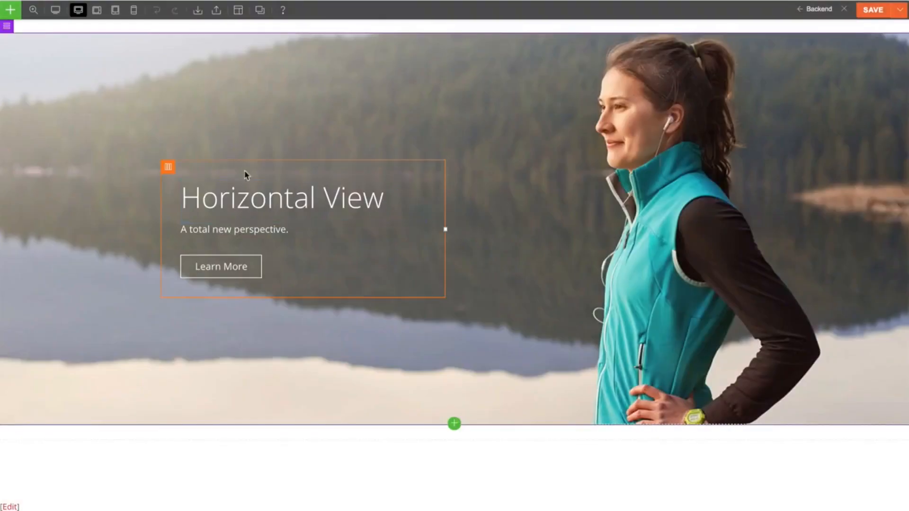
# - Give the column containing the Horizontal View text a 5 px dashed border in #ff0009 on all sides
pyautogui.click(172, 171)
pyautogui.scroll(-2, 549, 312)
pyautogui.click(558, 291)
pyautogui.click(580, 312)
pyautogui.click(656, 310)
pyautogui.write('5')
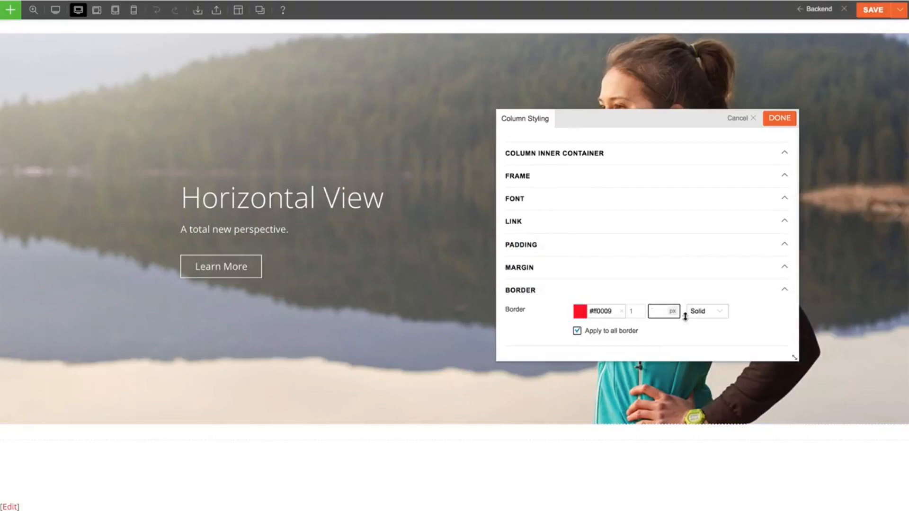
pyautogui.click(707, 311)
pyautogui.click(705, 318)
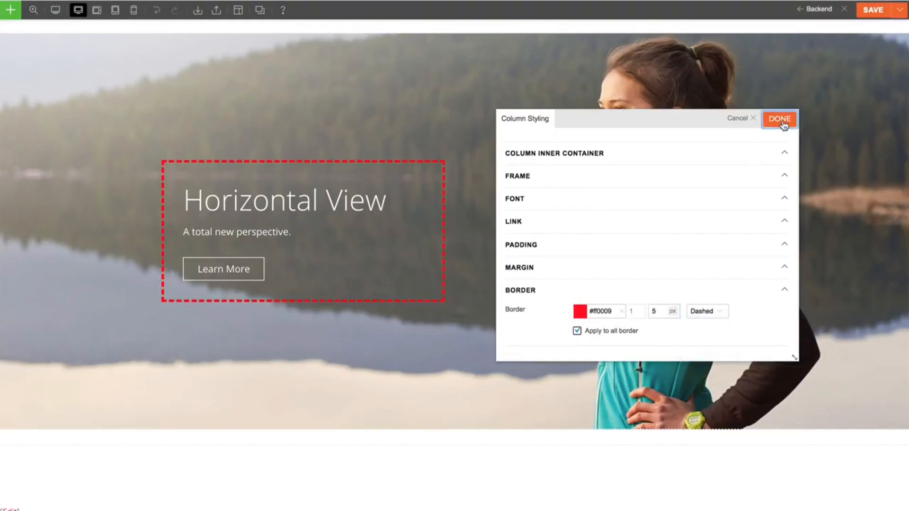
pyautogui.click(780, 121)
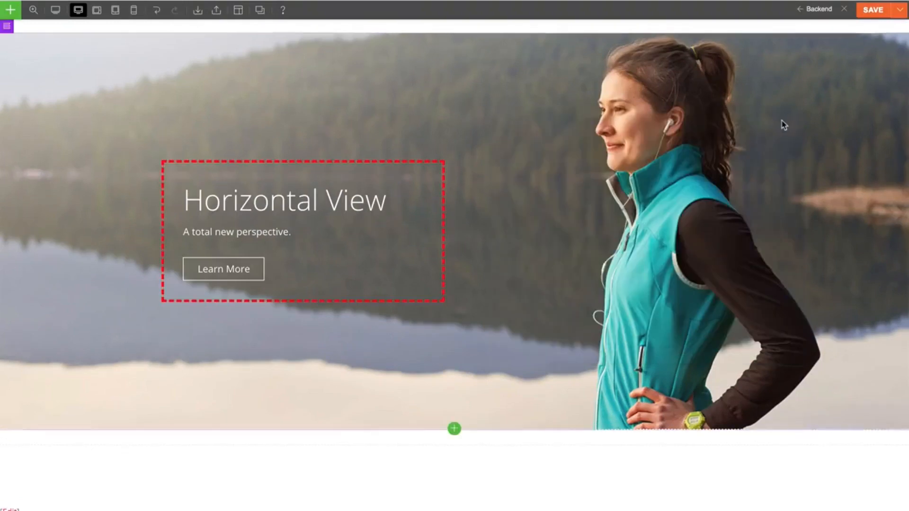
# - Undo and redo the column's border change twice
pyautogui.click(157, 10)
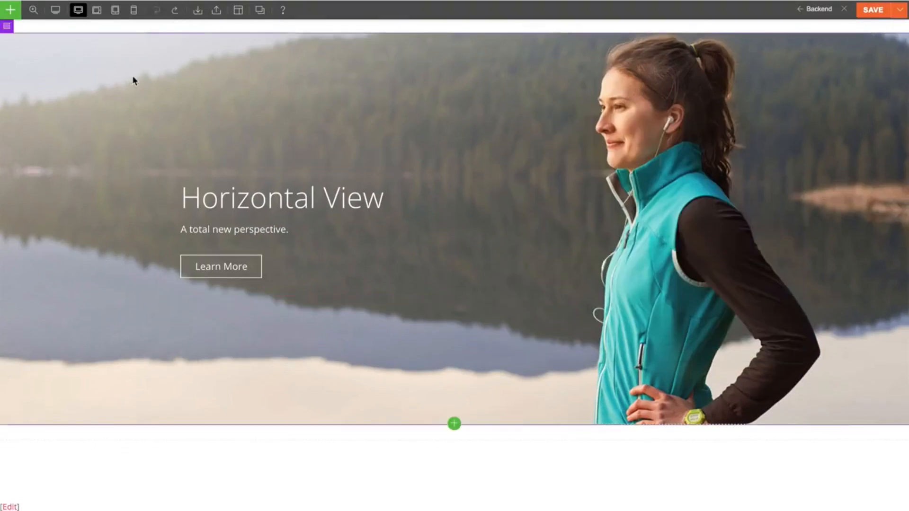
pyautogui.click(173, 14)
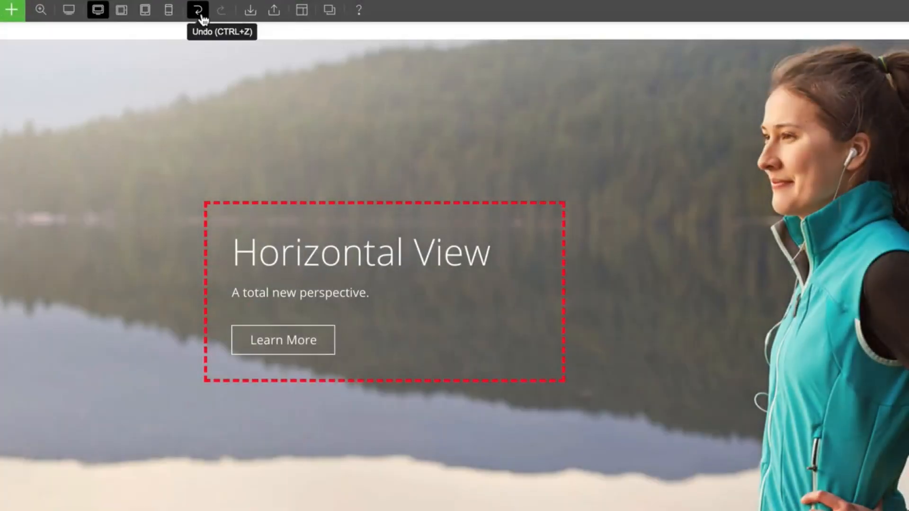
pyautogui.click(201, 15)
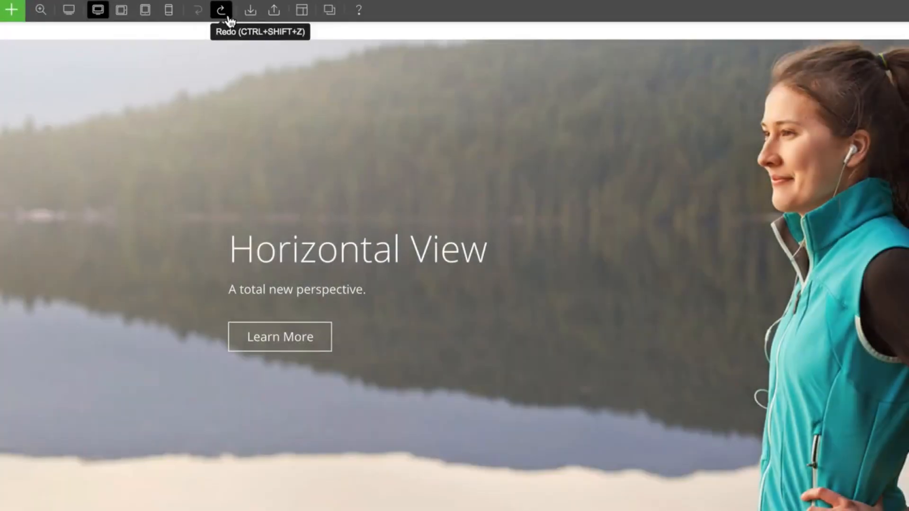
pyautogui.click(221, 11)
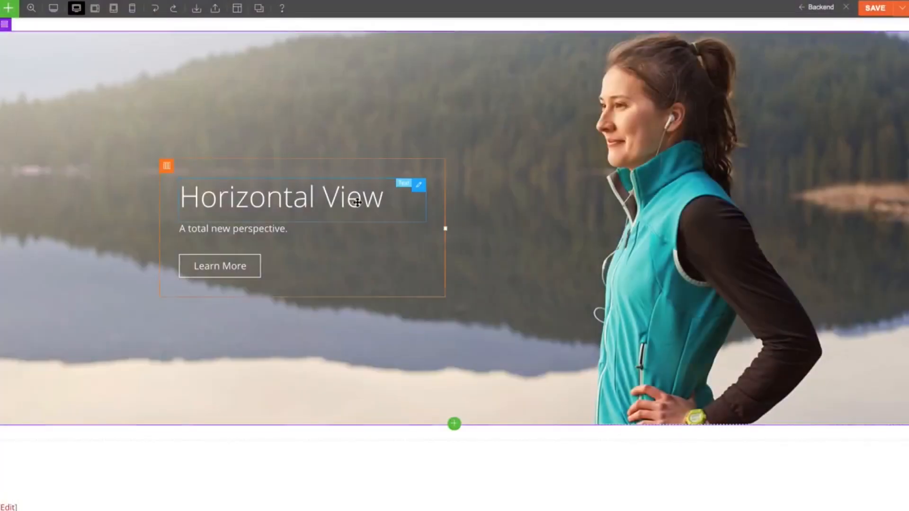
# - Change the banner heading to "Vertical View" and the text below it to "Auto Save Feature is so Cool!"
pyautogui.doubleClick(356, 206)
pyautogui.hotkey('ctrl', 'a')
pyautogui.write('Vert')
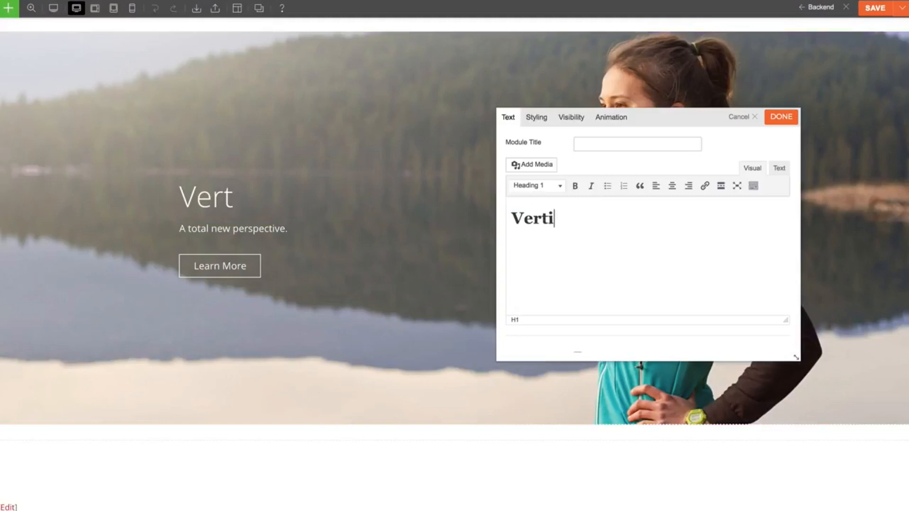
pyautogui.doubleClick(341, 235)
pyautogui.hotkey('ctrl', 'a')
pyautogui.write('ut')
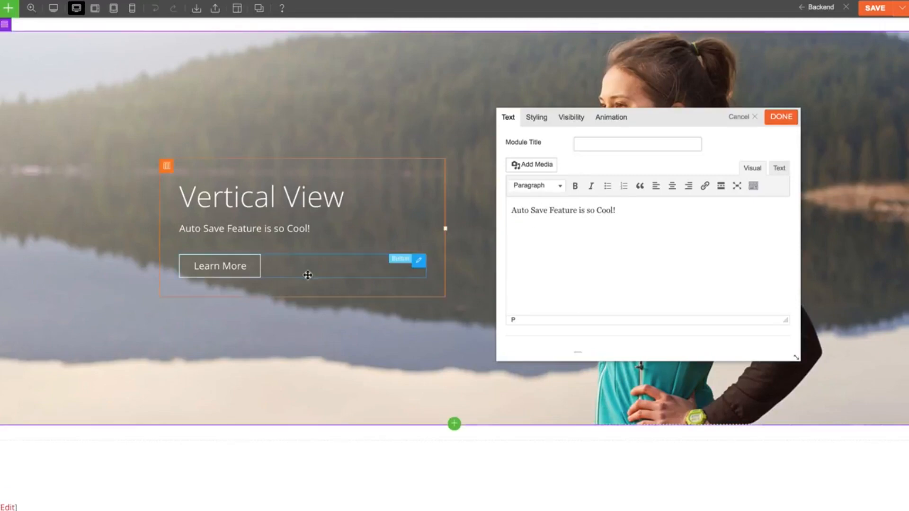
# - Make the Learn More button xLarge with a solid blue background
pyautogui.doubleClick(308, 273)
pyautogui.click(706, 140)
pyautogui.click(578, 173)
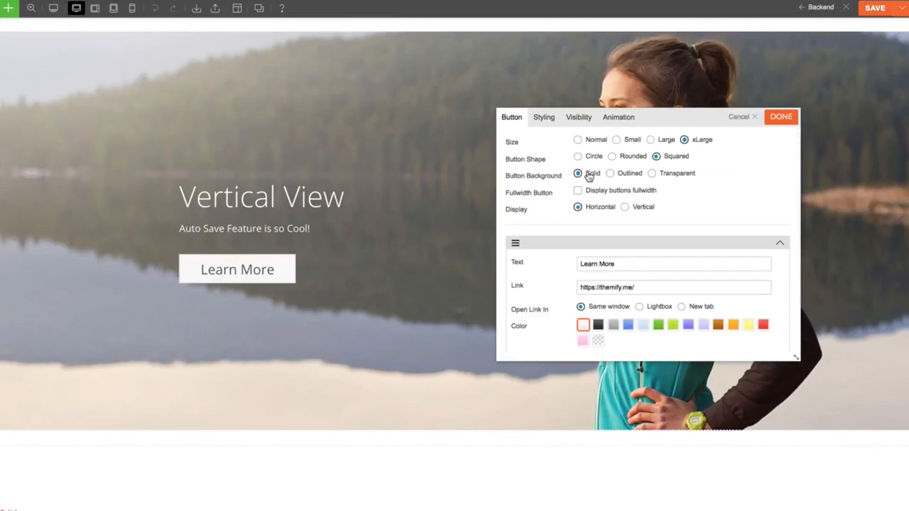
pyautogui.click(628, 324)
pyautogui.click(781, 119)
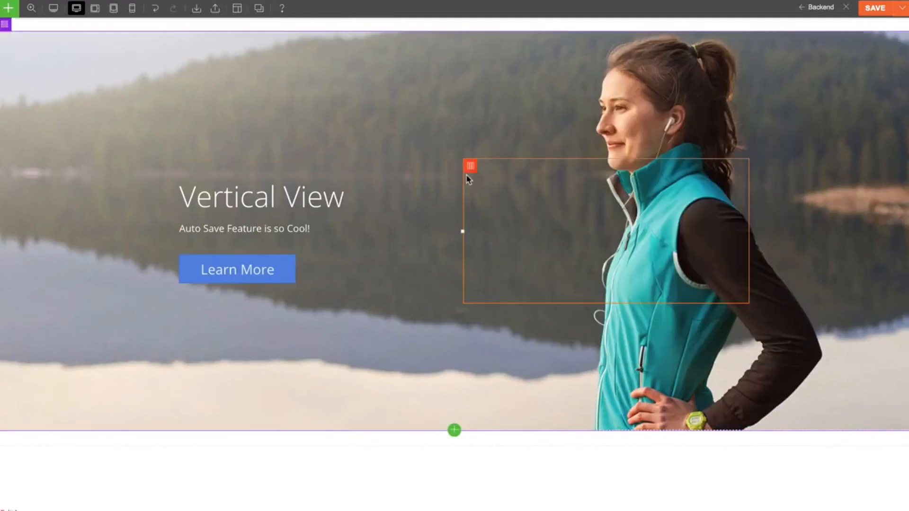
# - Save the page, close the builder to view the published result and turn the builder back on
pyautogui.press('super+s')
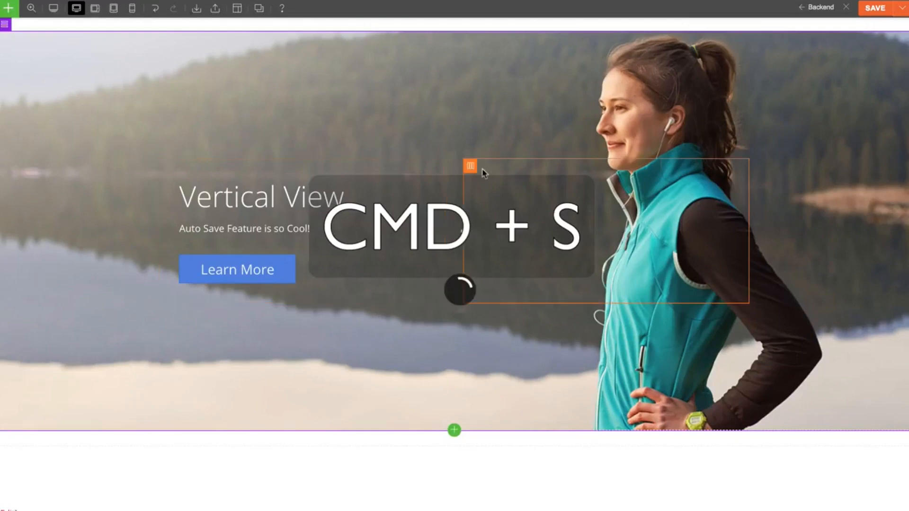
pyautogui.click(845, 9)
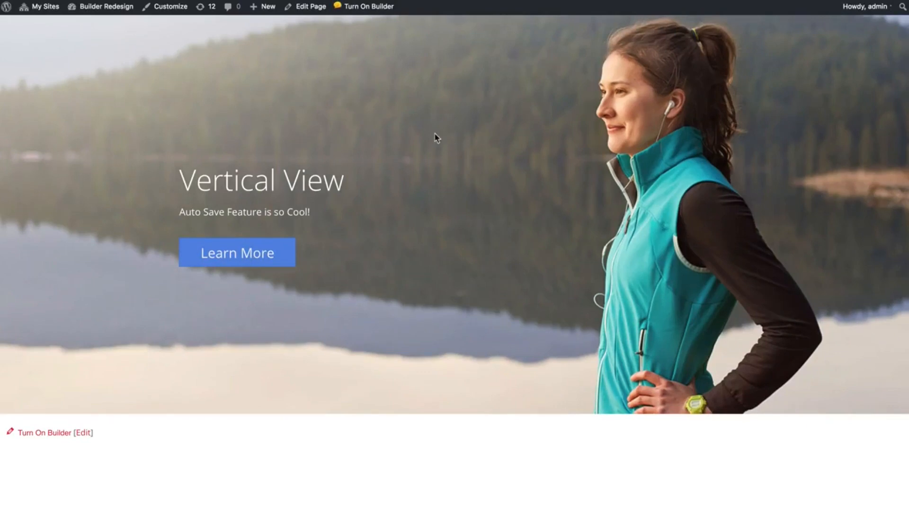
pyautogui.click(372, 14)
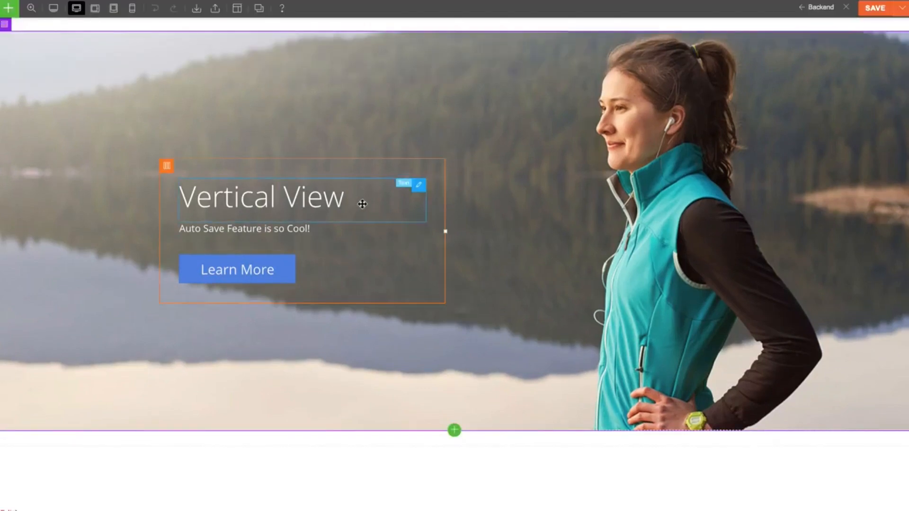
# - Reword the banner heading as "This is a Cool View"
pyautogui.doubleClick(537, 252)
pyautogui.doubleClick(362, 205)
pyautogui.doubleClick(598, 352)
pyautogui.write('This is a ')
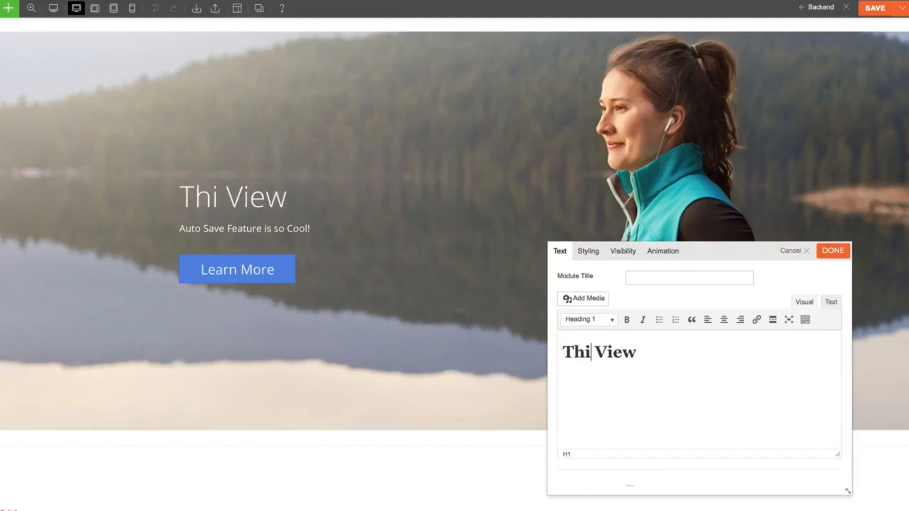
pyautogui.write('Cool')
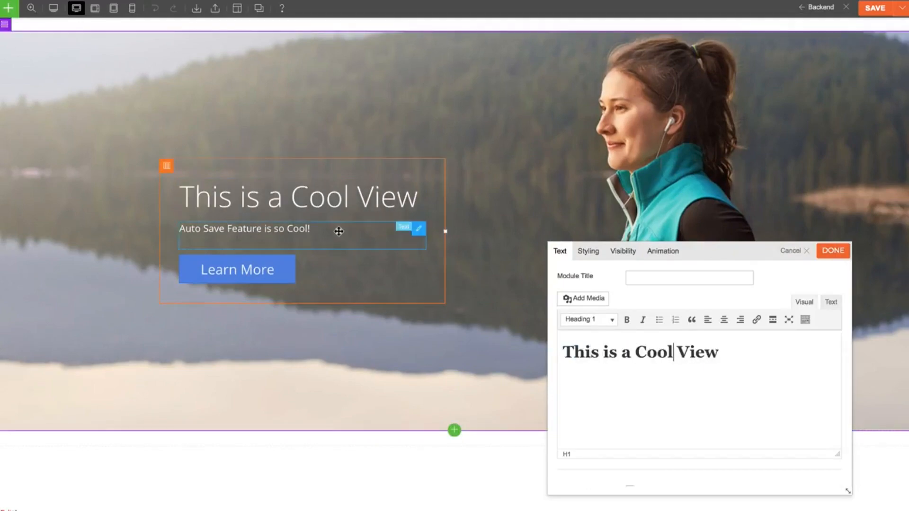
# - Replace the text under the heading with "Live Preview While Editing"
pyautogui.doubleClick(339, 231)
pyautogui.tripleClick(610, 348)
pyautogui.write('Live Preview While Editing')
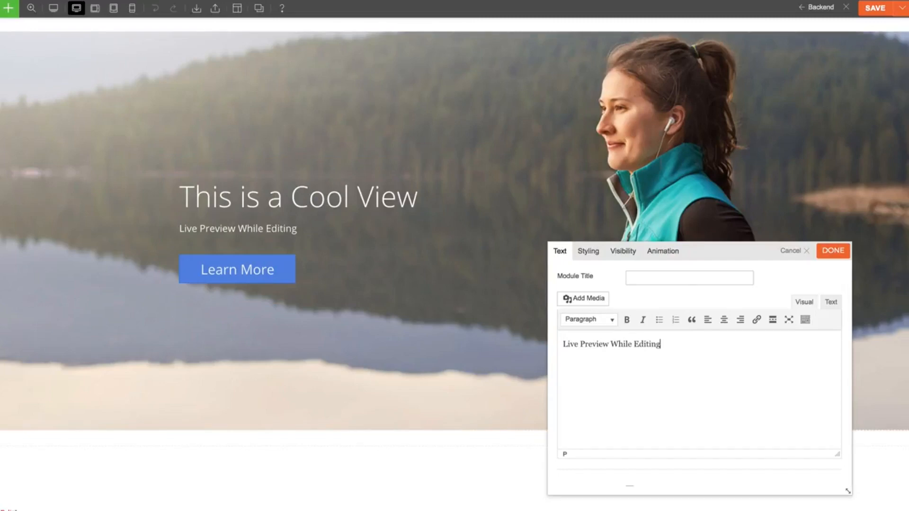
pyautogui.click(833, 255)
# - Set the text column's overlay to the colour #ff787d at 0.43 opacity
pyautogui.doubleClick(309, 168)
pyautogui.click(615, 318)
pyautogui.click(632, 360)
pyautogui.click(667, 371)
pyautogui.click(719, 415)
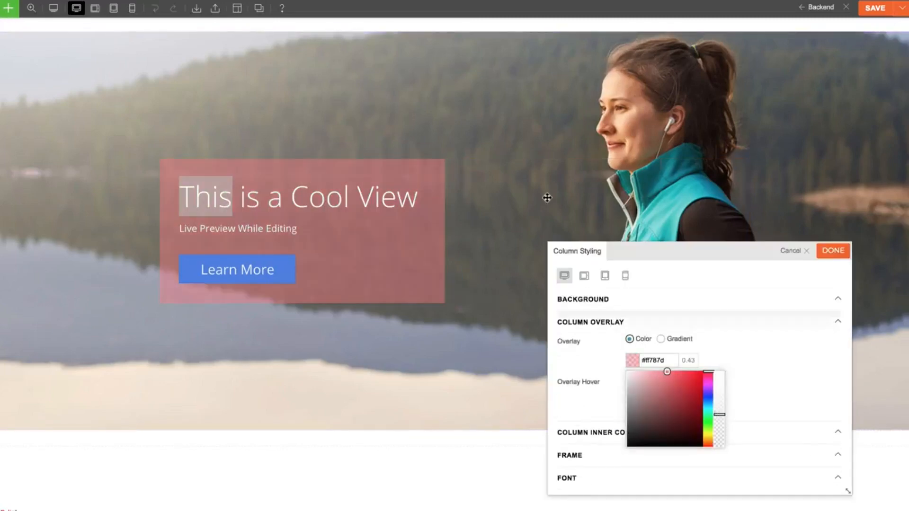
# - Apply a semi-transparent black colour overlay to the whole banner row
pyautogui.doubleClick(495, 131)
pyautogui.click(616, 251)
pyautogui.click(583, 322)
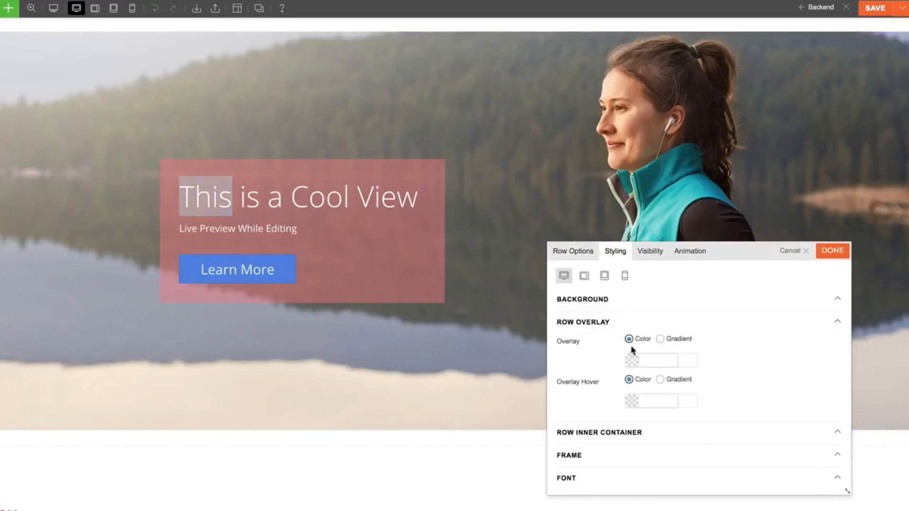
pyautogui.click(631, 360)
pyautogui.click(628, 446)
pyautogui.click(719, 426)
pyautogui.click(742, 322)
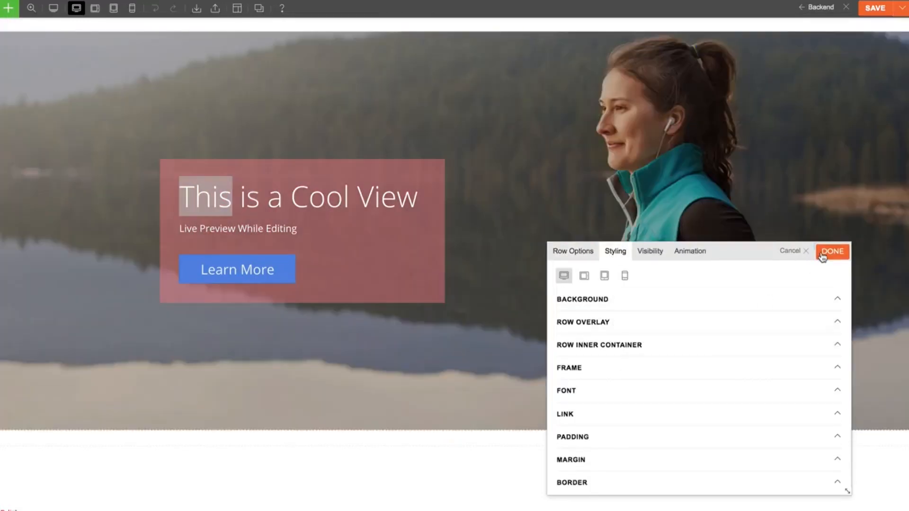
pyautogui.click(822, 255)
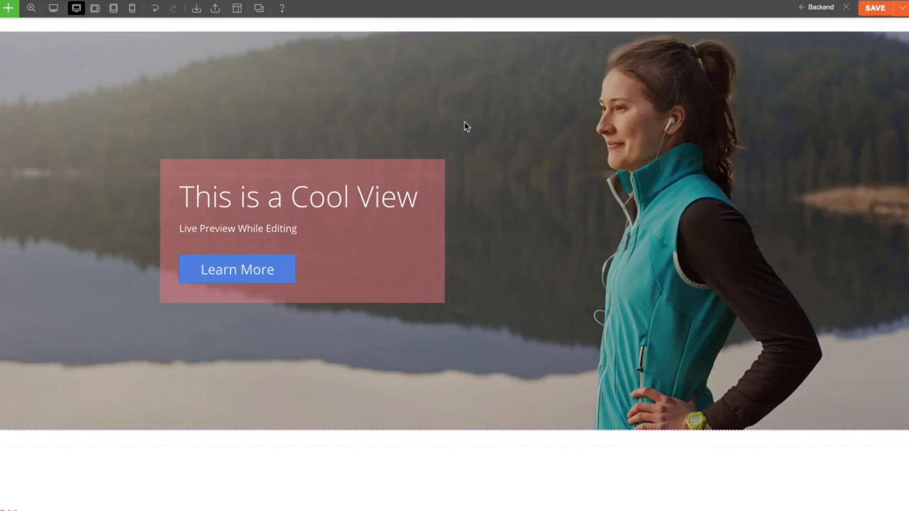
# - Undo the row and column overlay changes, and redo the last undone change
pyautogui.press('super+z')
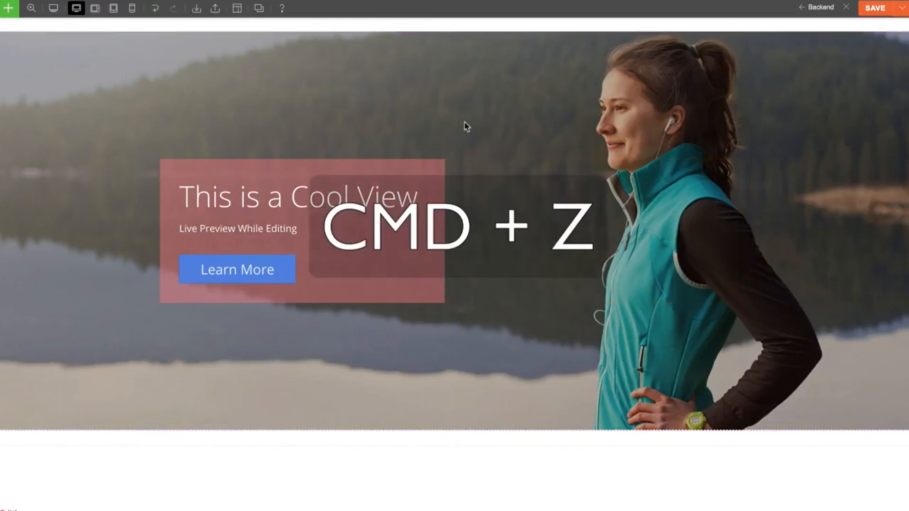
pyautogui.press('super+z')
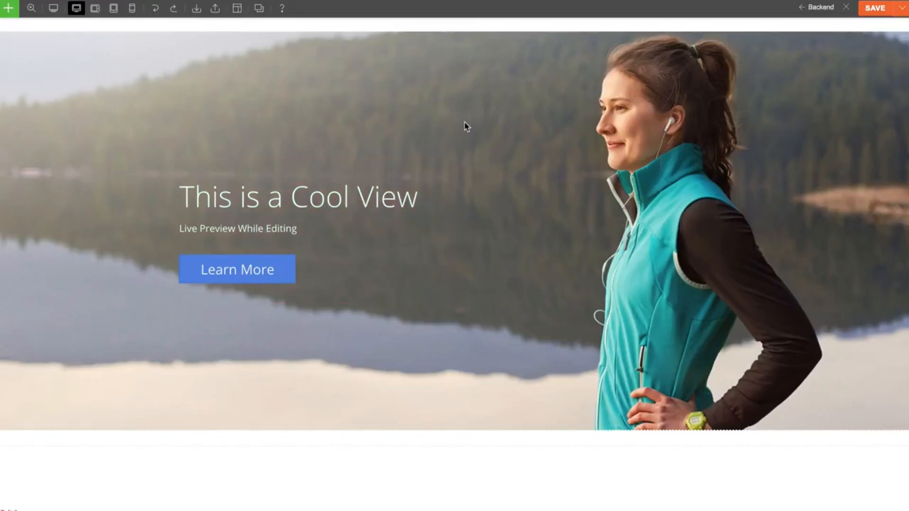
pyautogui.press('super+shift+z')
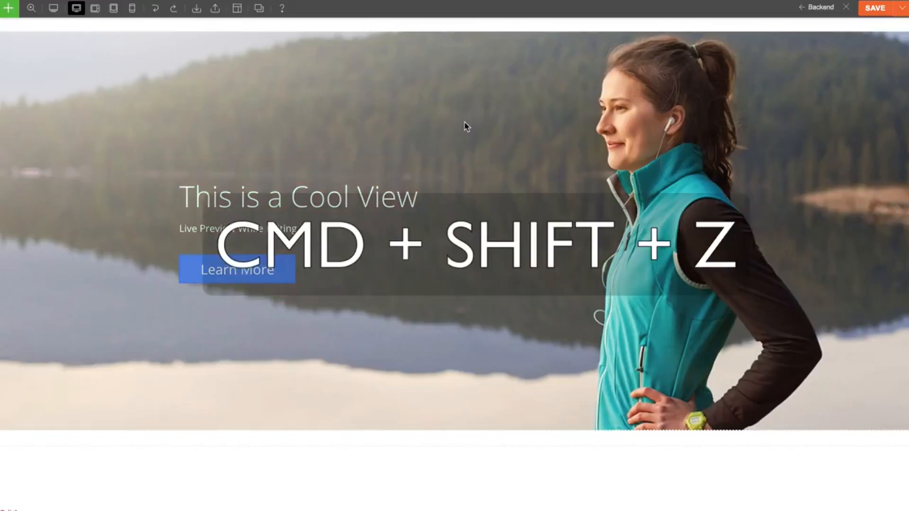